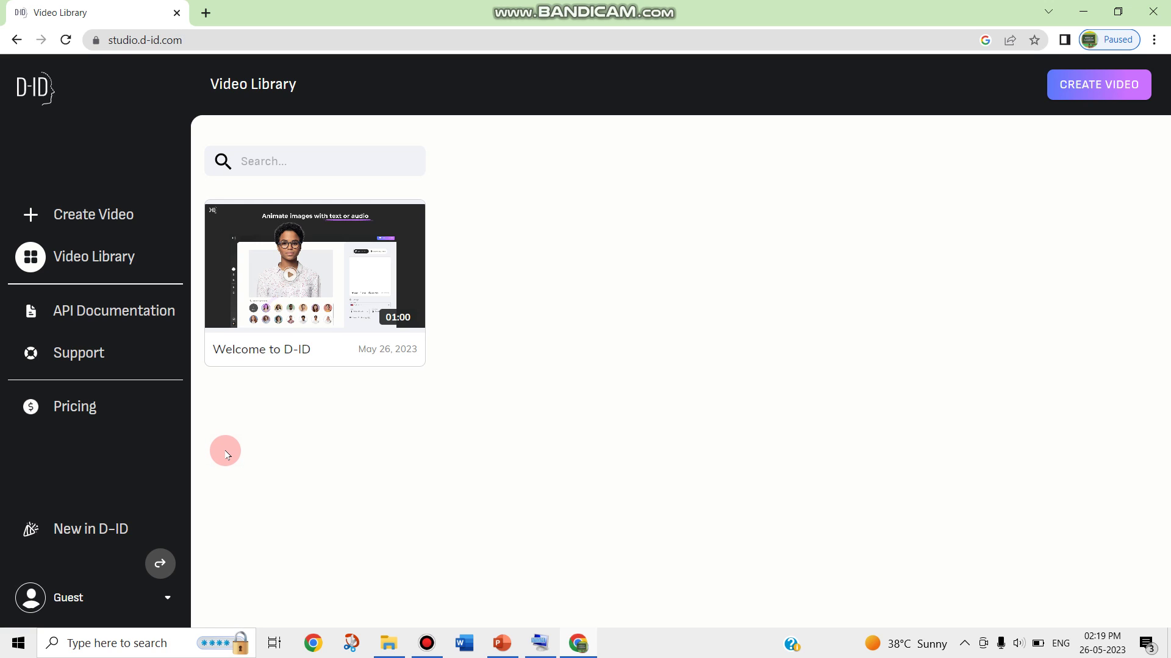
- Close the Latest Updates panel and start a new Untitled video in the Create Video editor
left_click(104, 223)
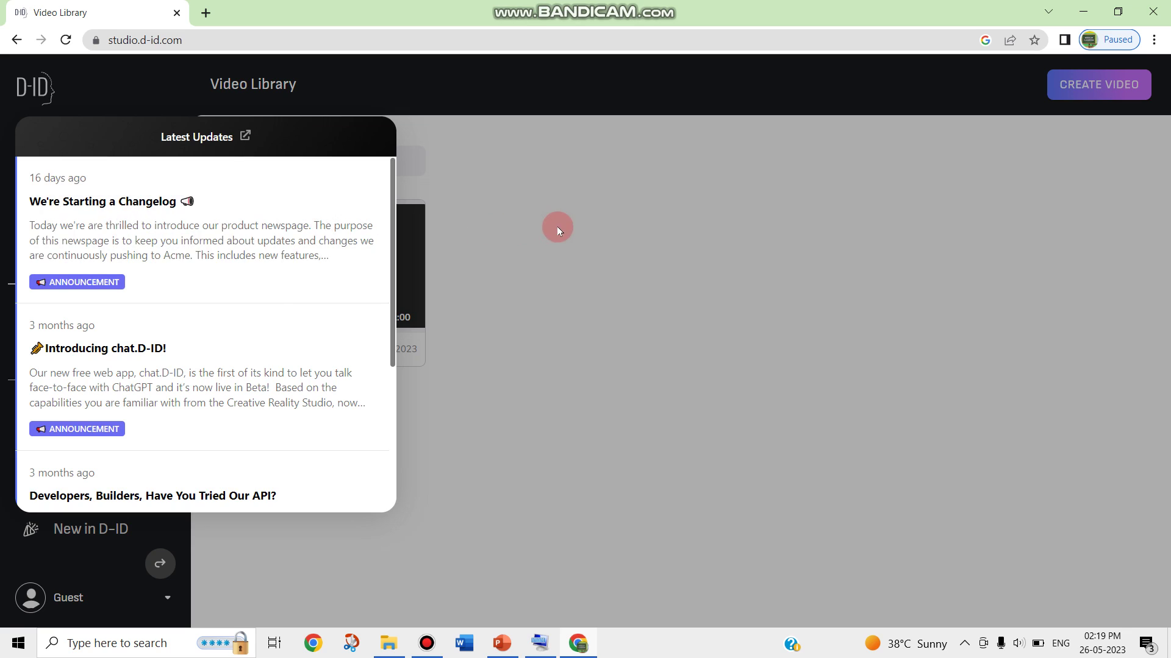
left_click(557, 230)
left_click(108, 220)
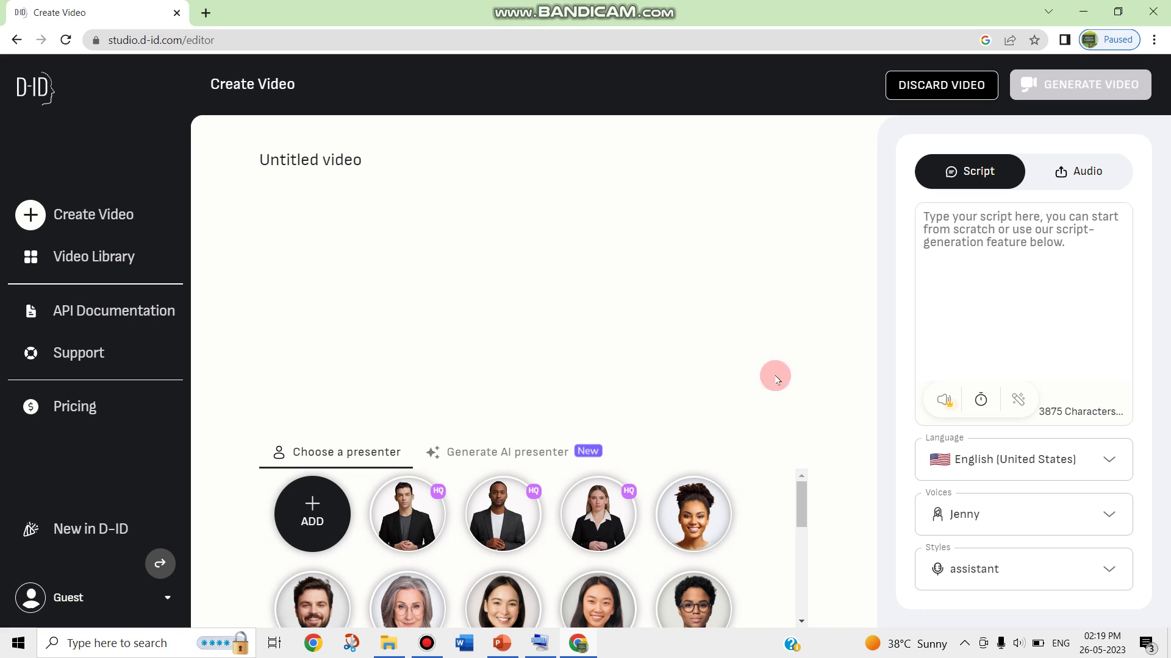
- Pick the woman with long dark hair from the bottom rows of the presenter grid
left_click_drag(802, 502, 774, 594)
scroll(777, 534, "down", 1)
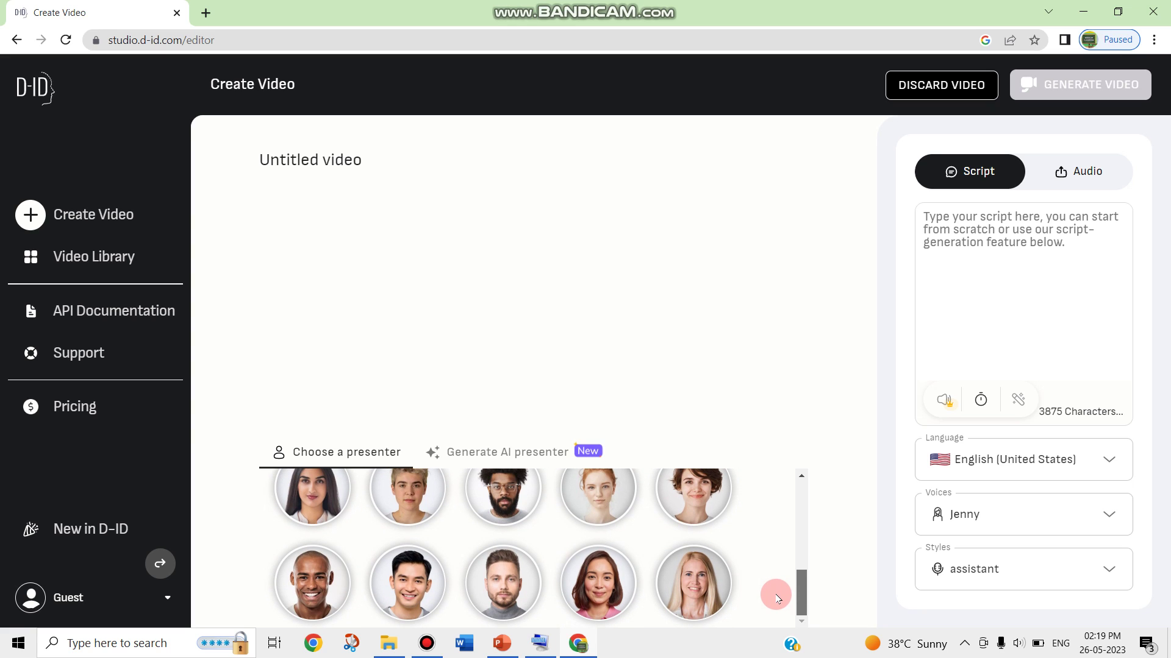
left_click(323, 500)
left_click(519, 330)
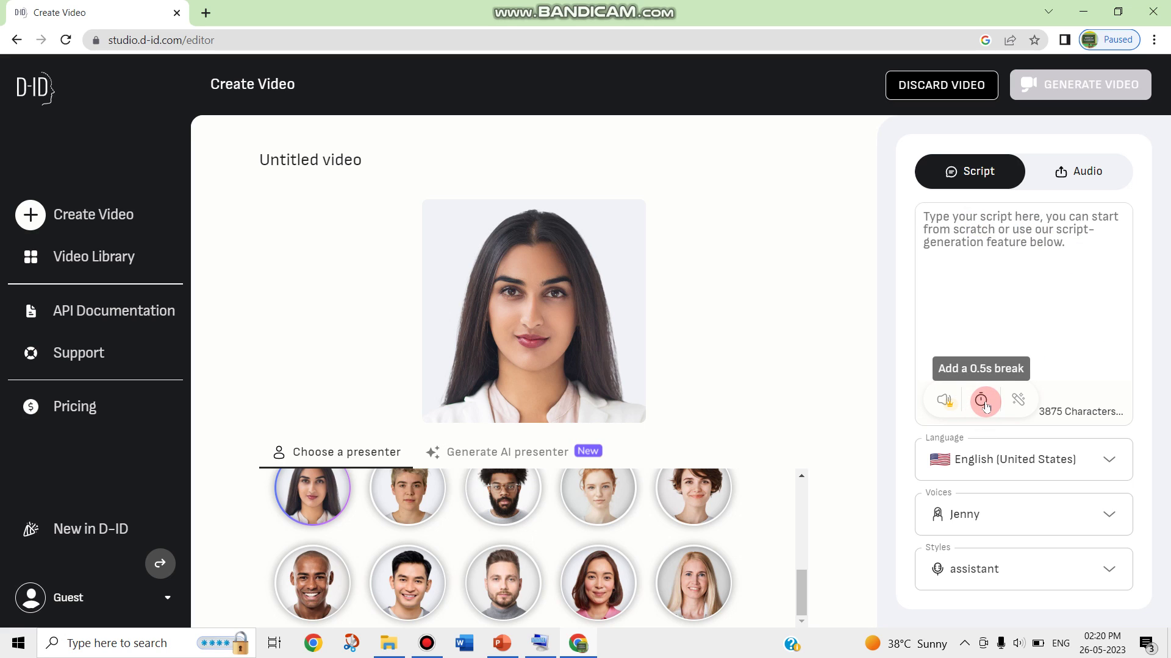
- Start the script with 'Welcome..Our company', fixing the 'compay' typo
left_click(998, 313)
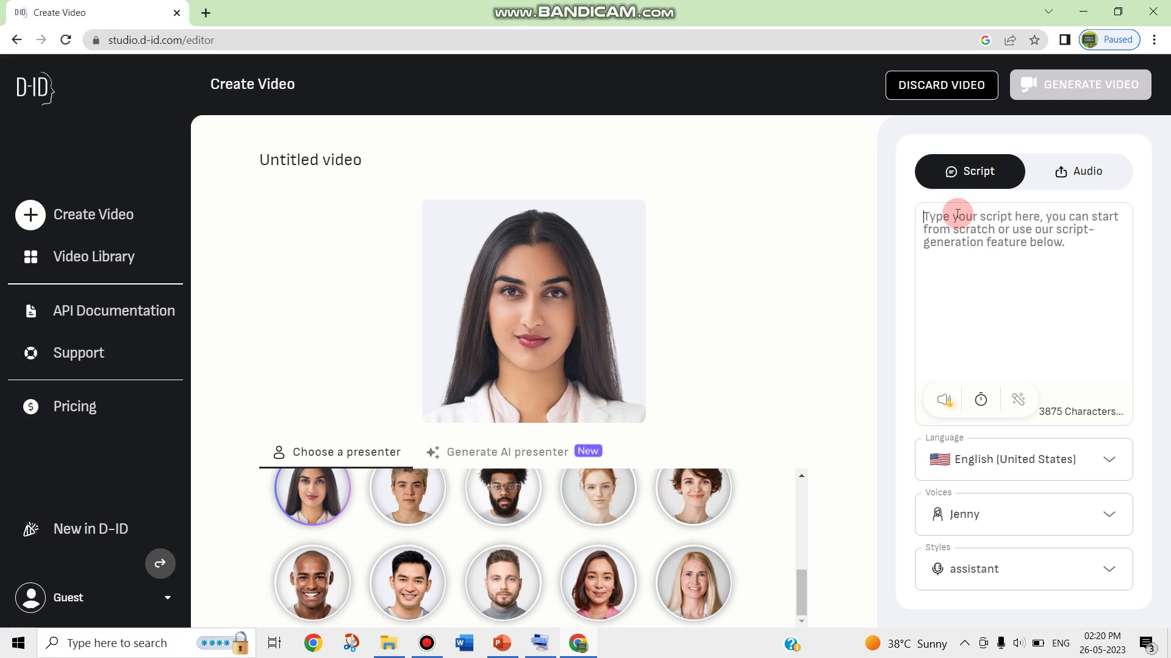
type("Welcom")
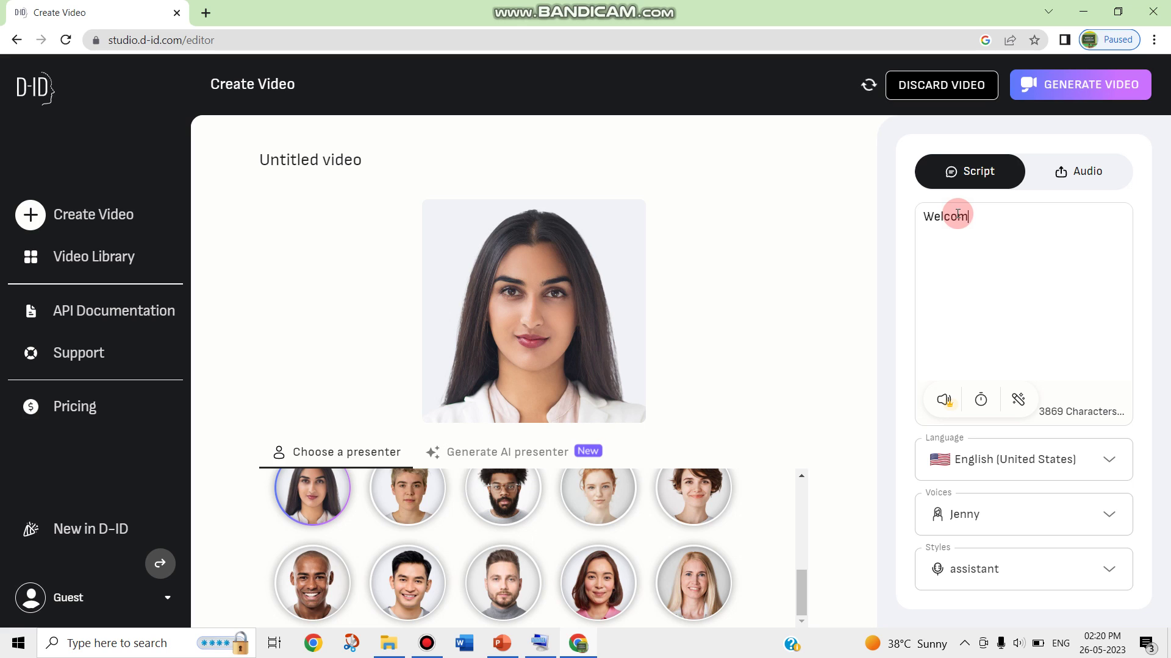
type("e..")
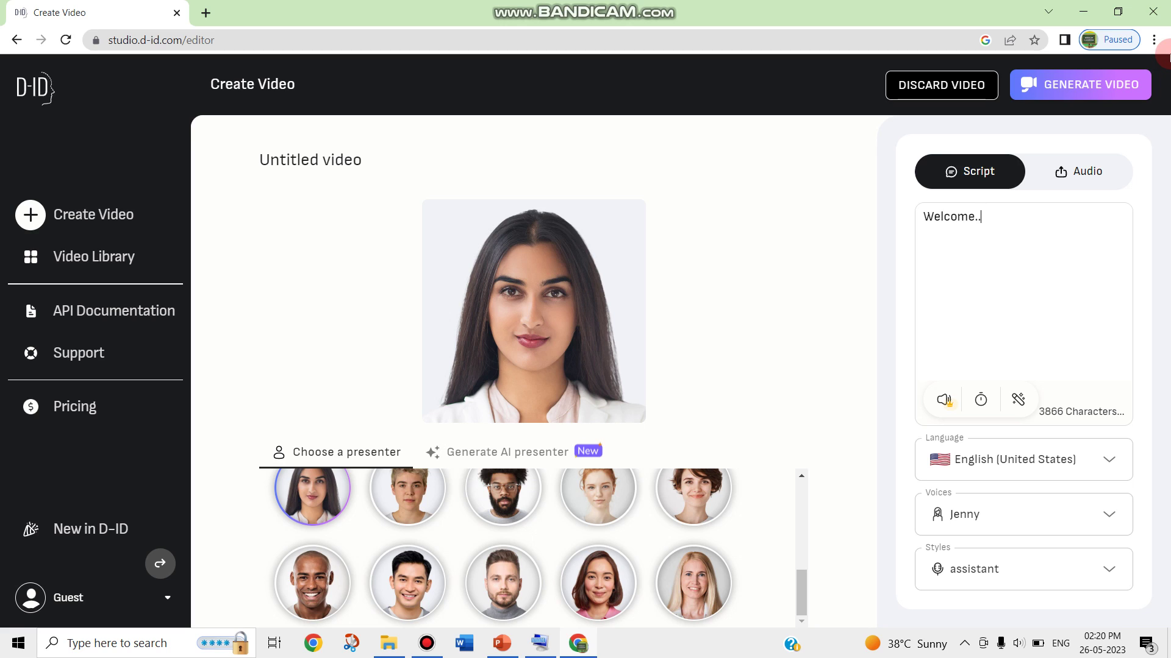
type("Our compa")
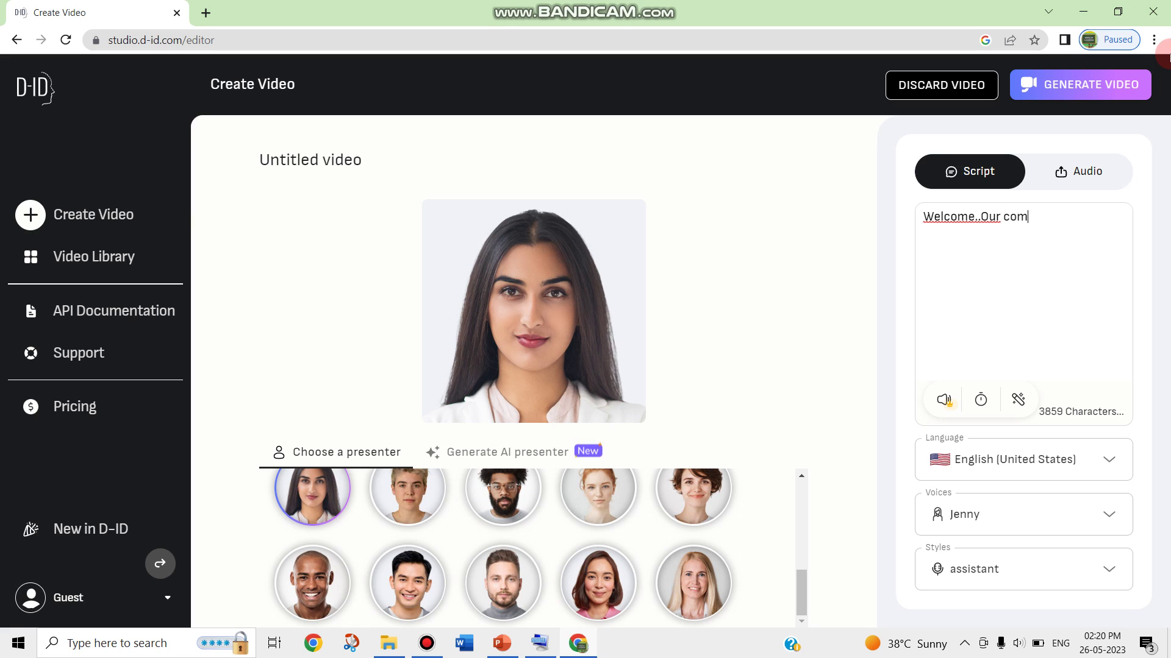
type("y")
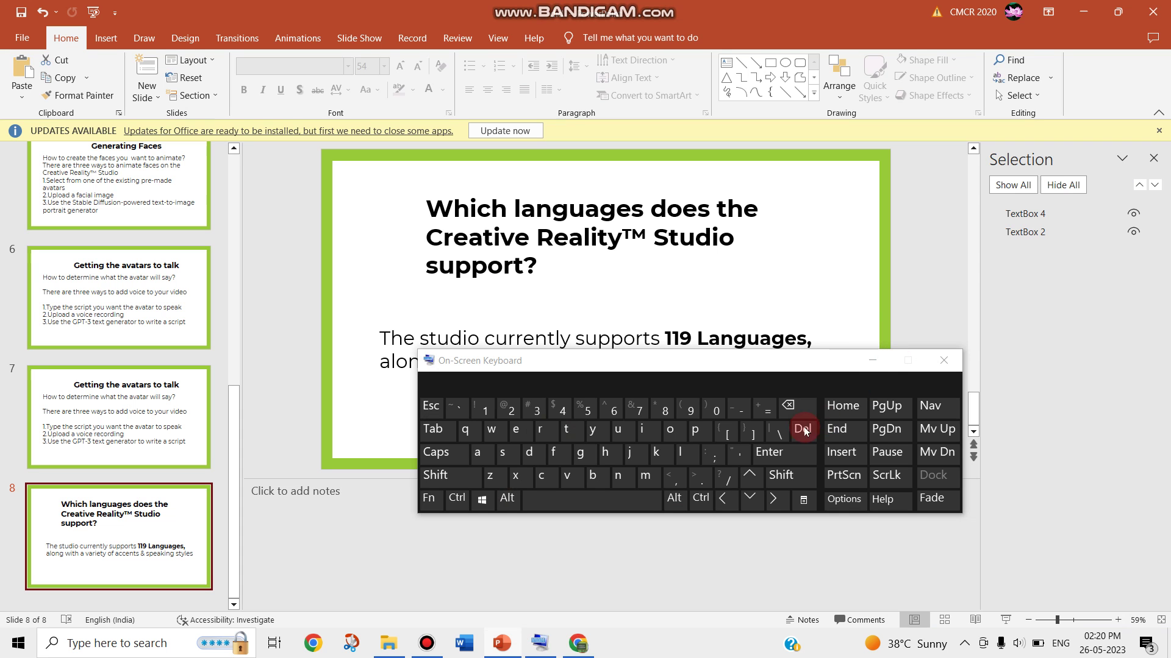
left_click(1085, 17)
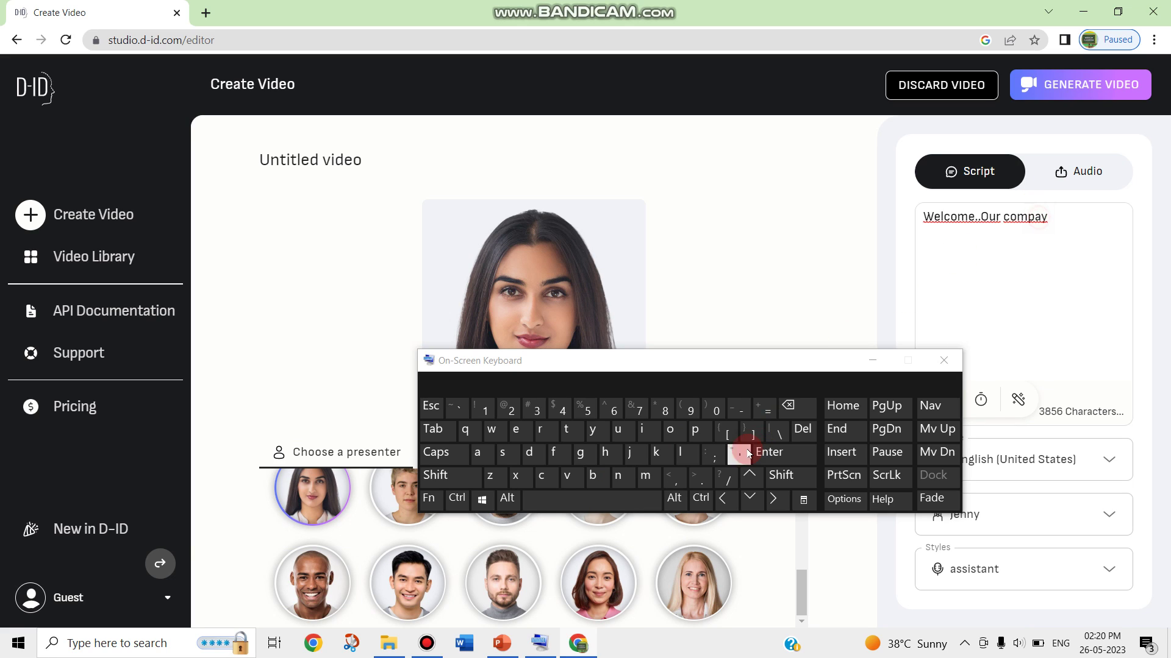
left_click(618, 476)
- Continue the script with 'launches new product for this upcoming m', correcting the 'ewn' and 'upcomig' typos
left_click(1049, 211)
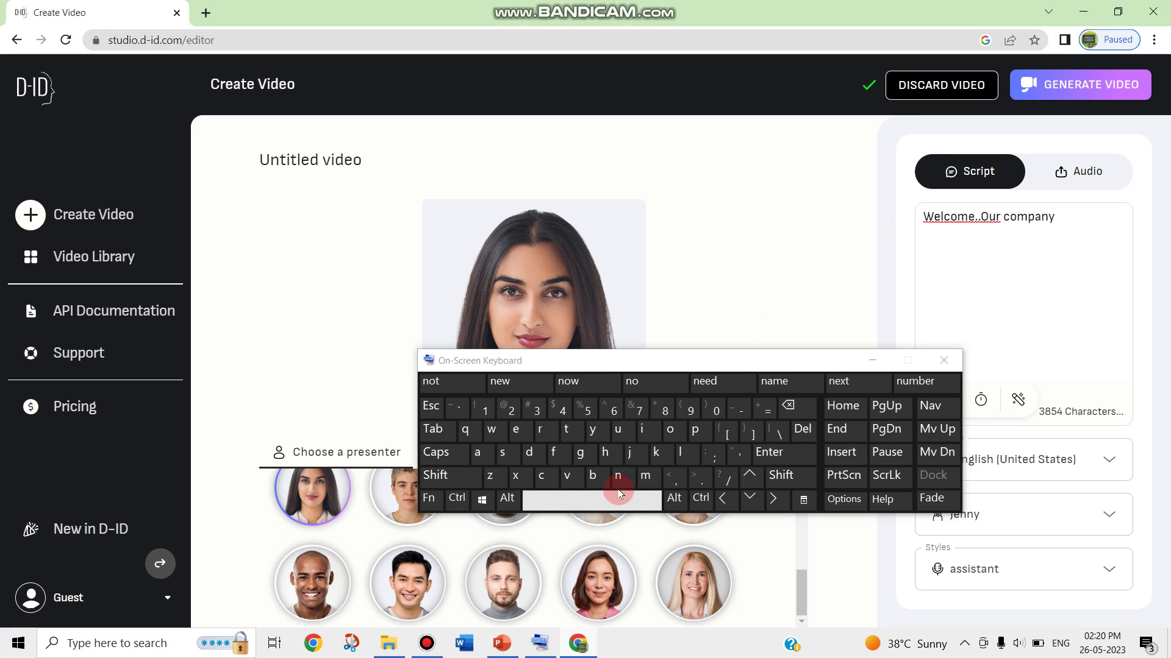
left_click(883, 229)
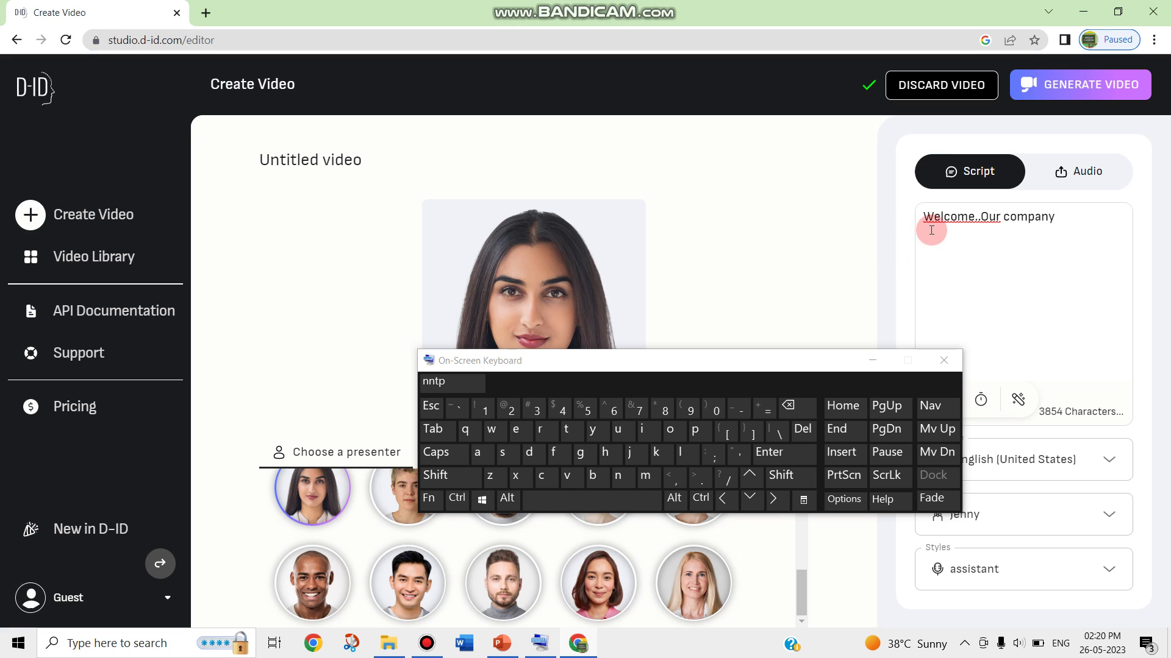
type("launches ew")
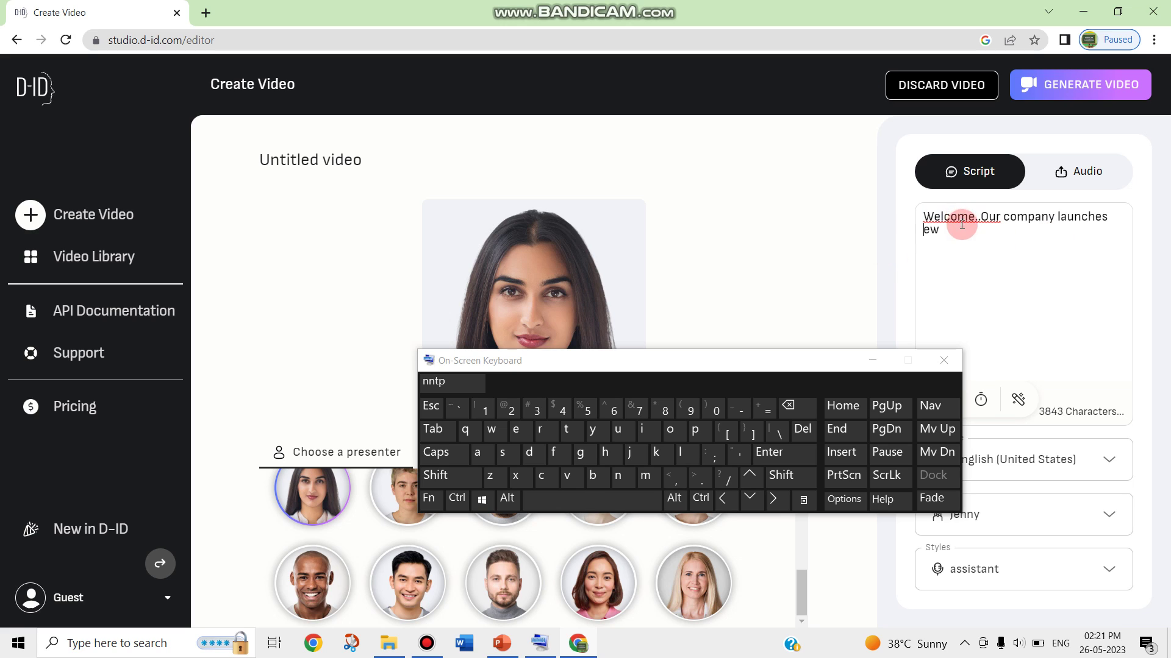
type("n")
left_click(964, 237)
type("pr")
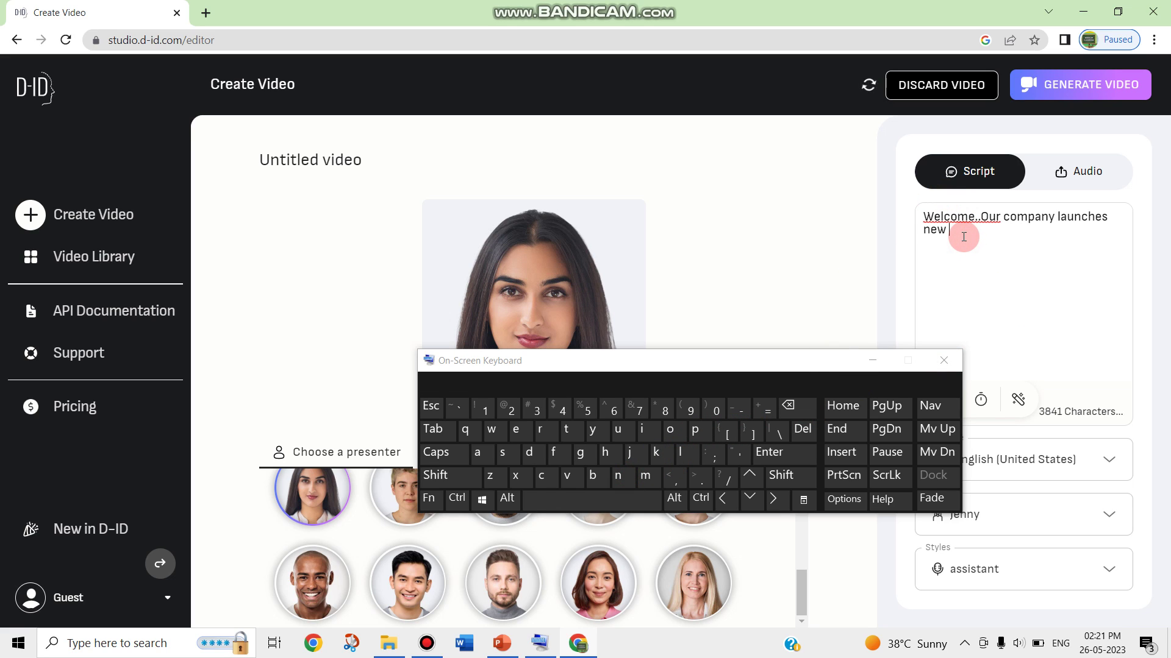
type("oduct for this")
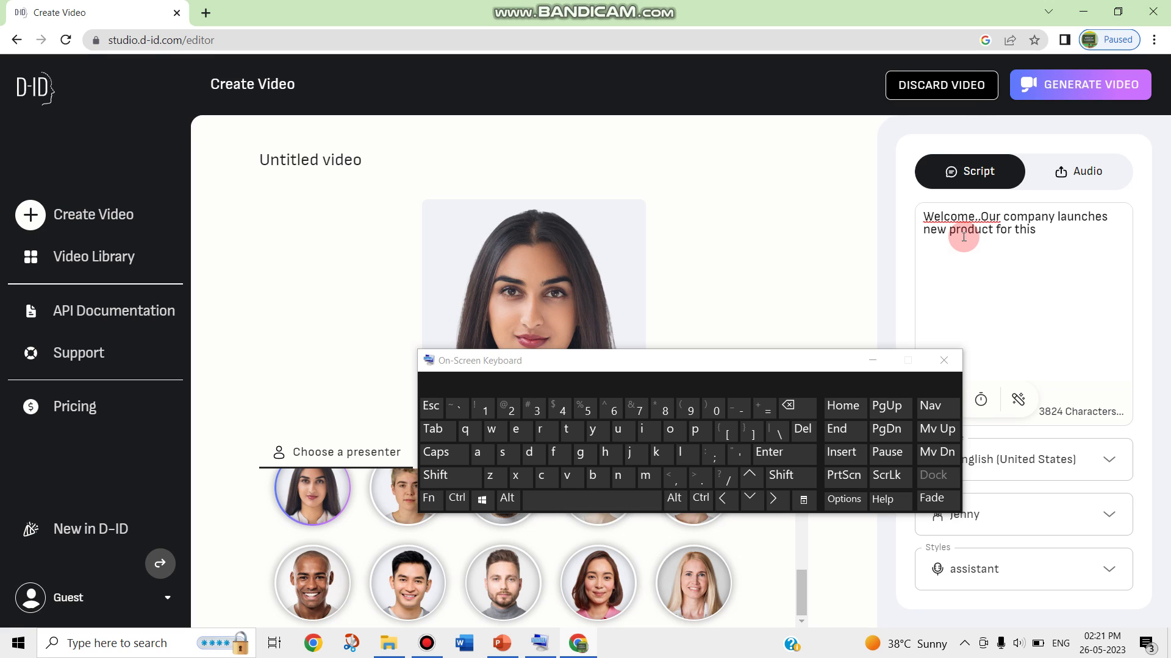
type(" upcom")
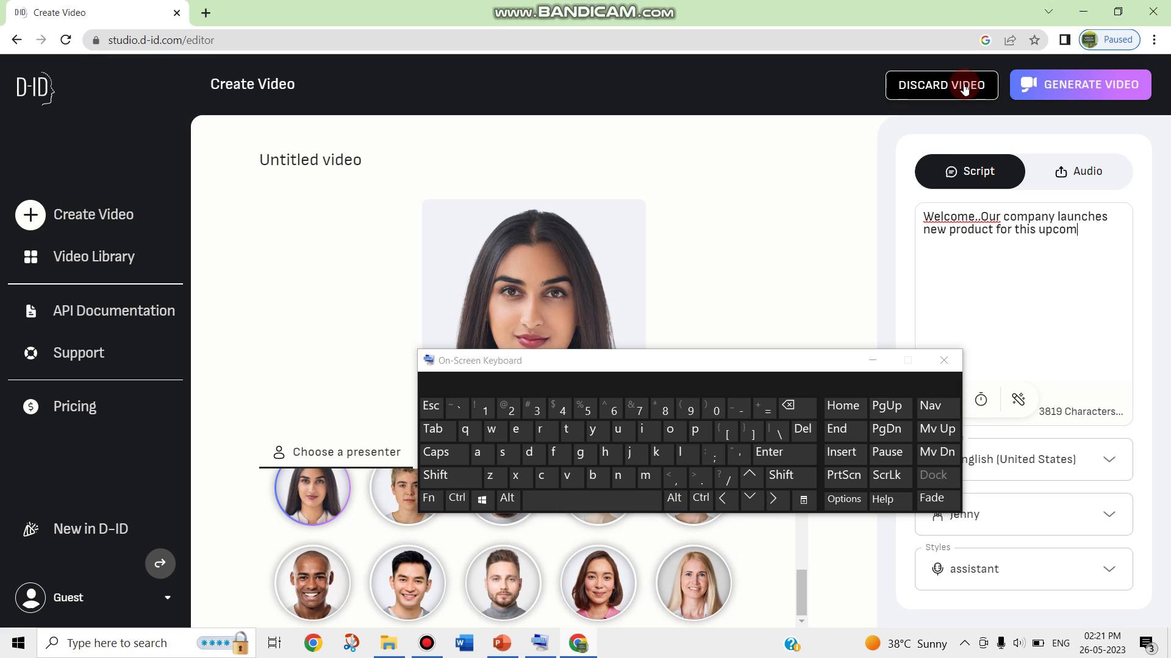
type("i")
left_click(619, 477)
type("g mo")
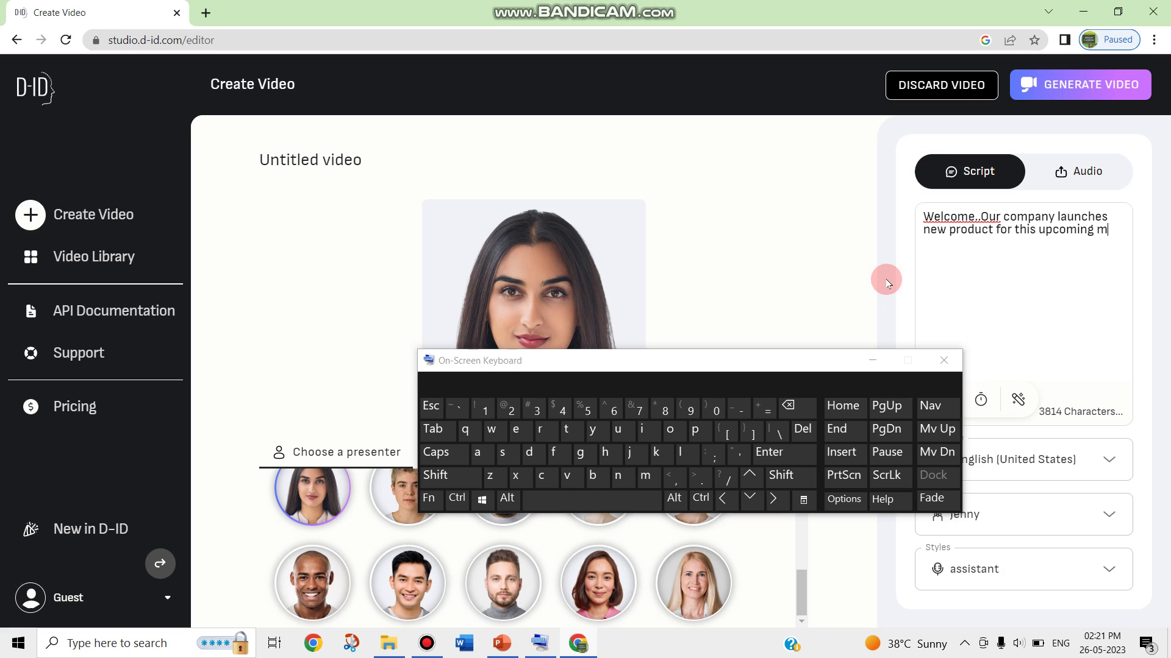
type("th")
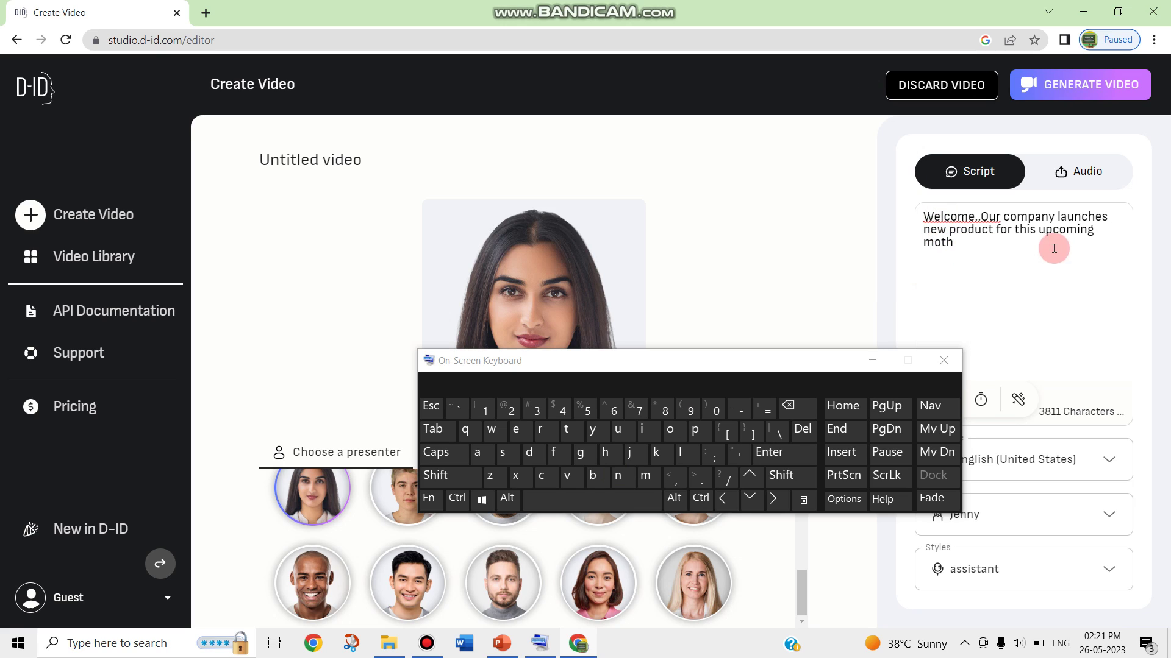
- Correct 'moth' to 'month' in the script
left_click(980, 248)
left_click(933, 255)
left_click(632, 473)
left_click(623, 479)
- Append '..Are You eagarly Waiting' to the script, fixing the 'Arr' and 'Waitig' typos
left_click(992, 243)
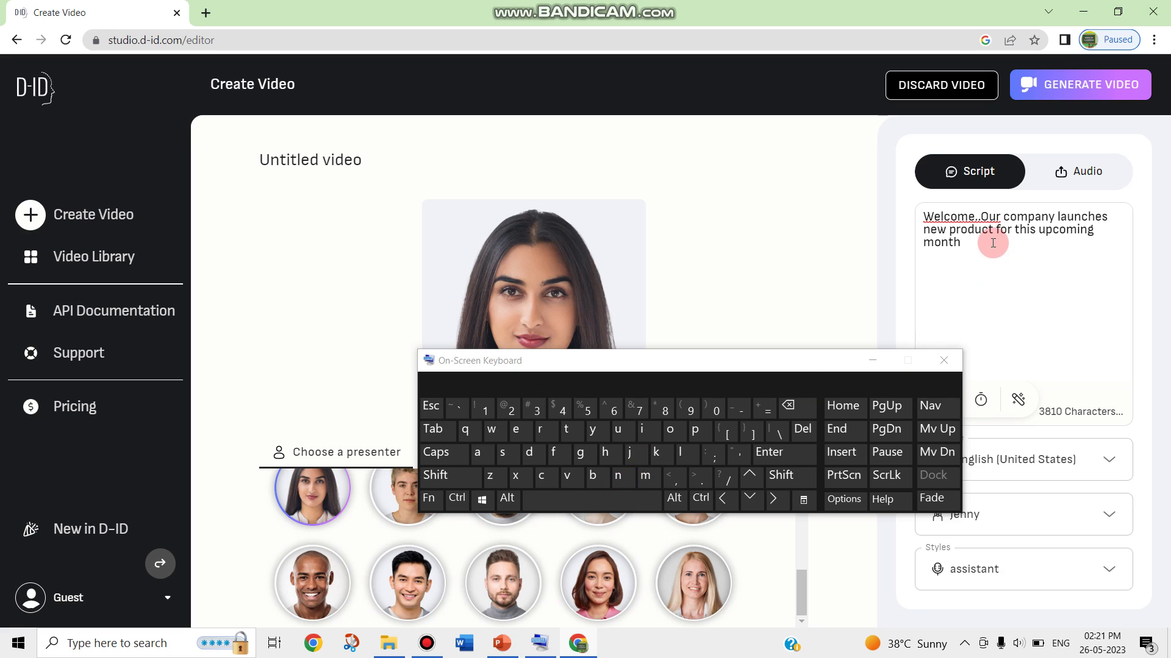
type("..Are You e")
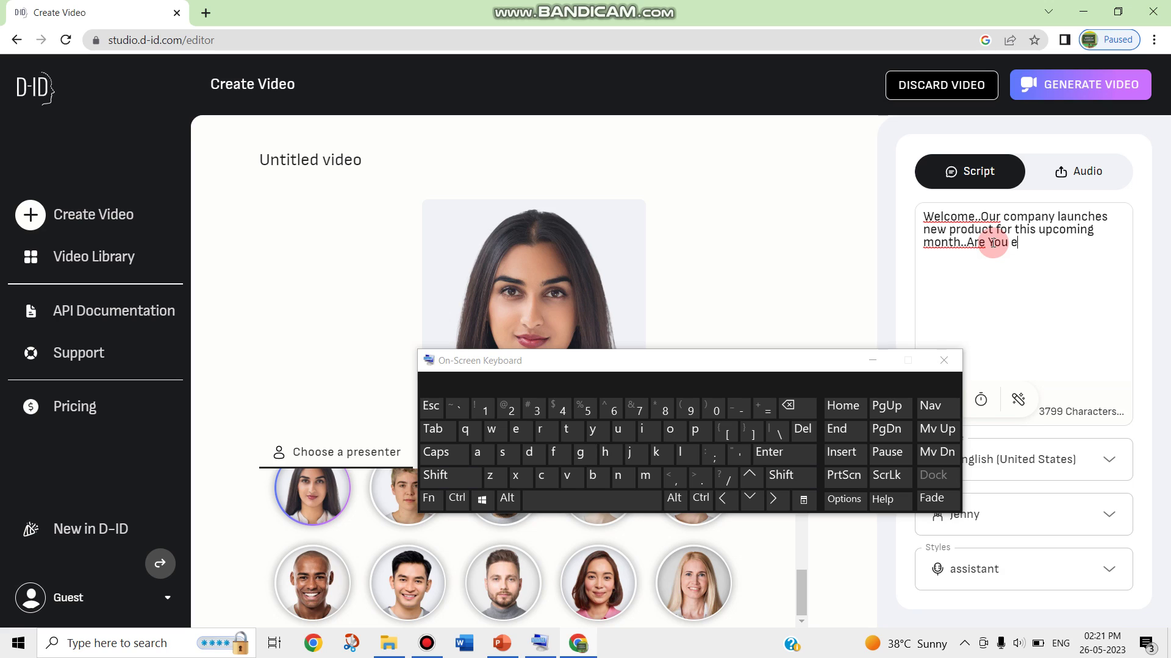
type("agarly Waitig")
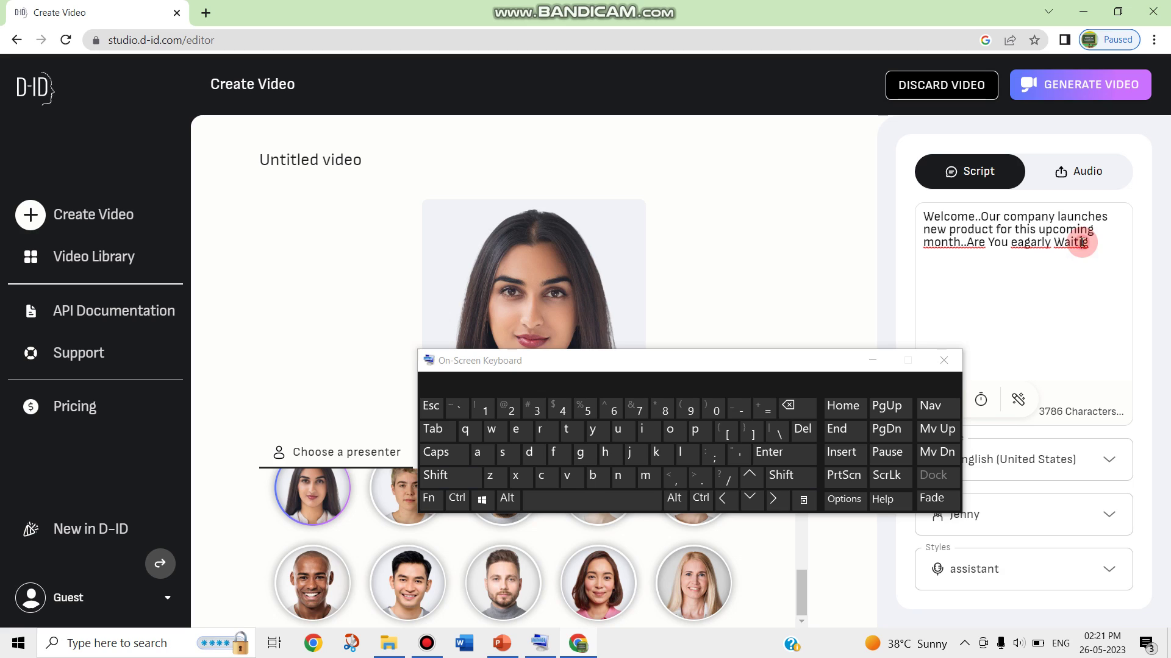
left_click(617, 476)
- End the script with 'for the new prouct??' and move the on-screen keyboard out of the way
double_click(1109, 238)
left_click(1108, 246)
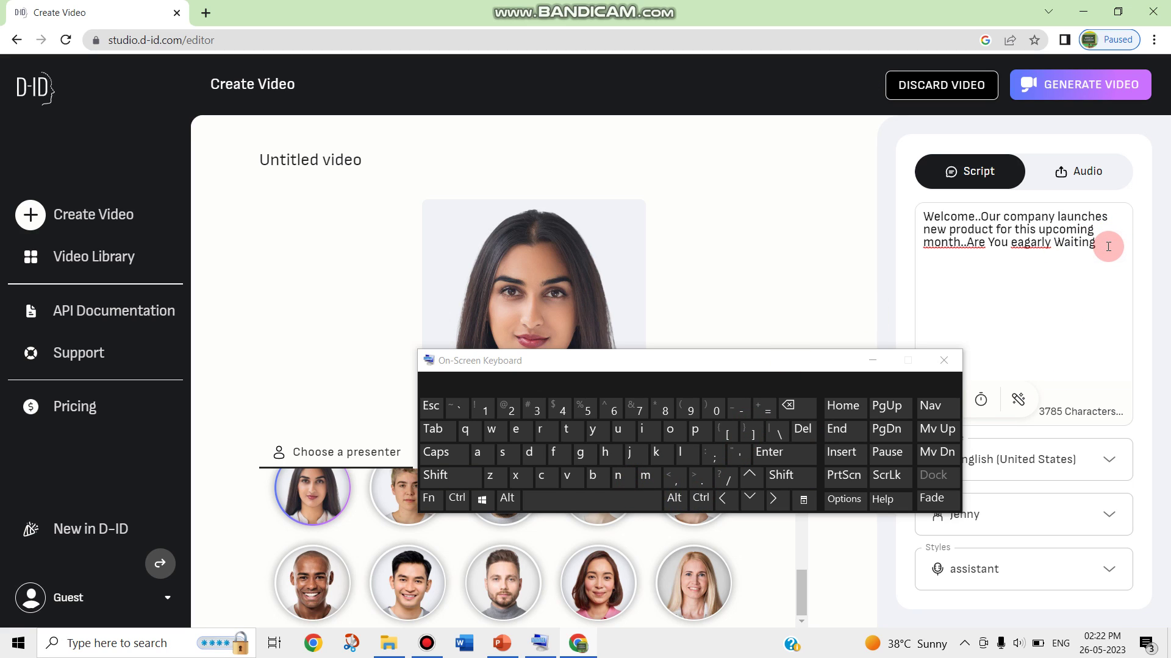
type("for the ew prouct??")
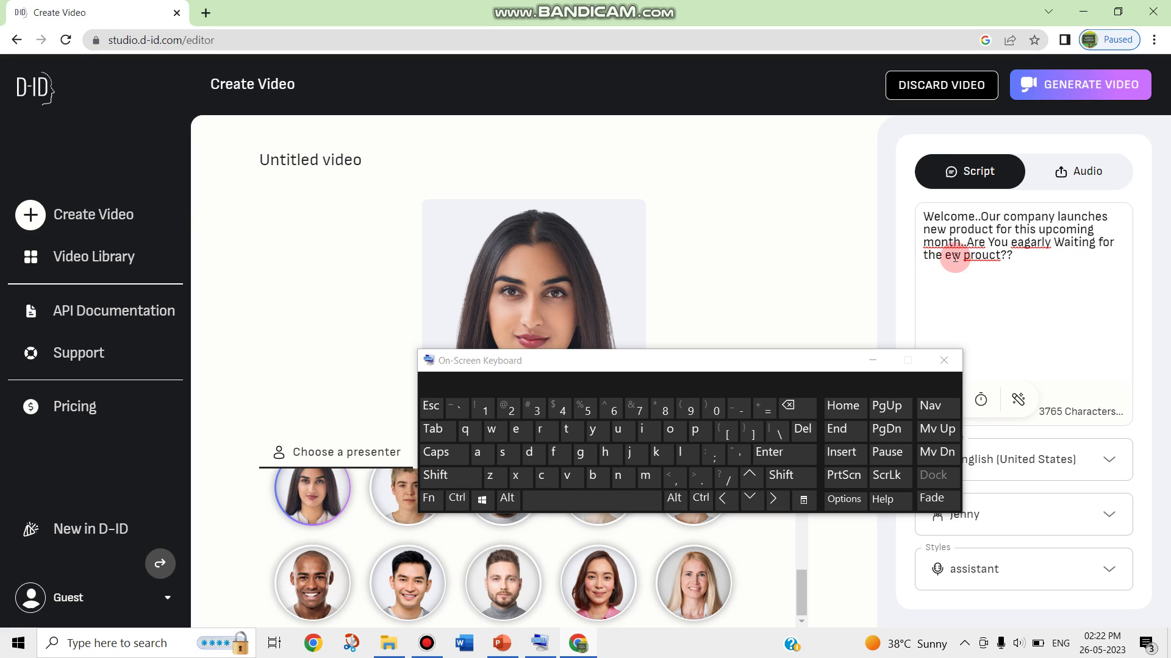
key("Down")
left_click(898, 620)
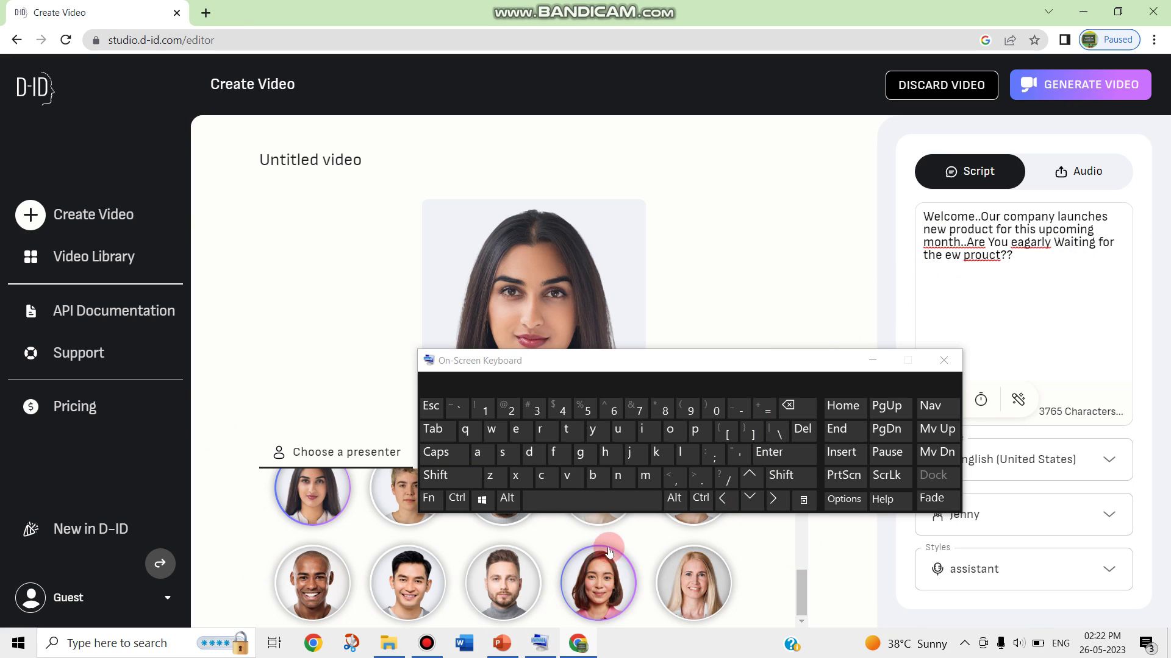
left_click(612, 476)
left_click(726, 406)
left_click_drag(743, 364, 1054, 613)
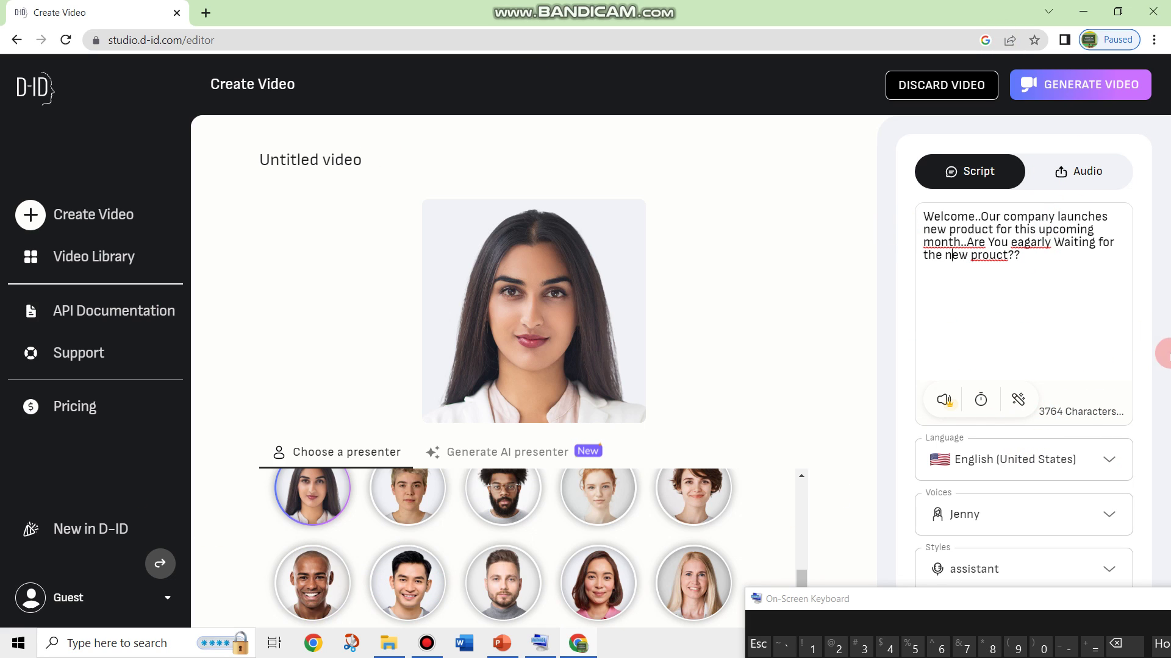
left_click(1005, 475)
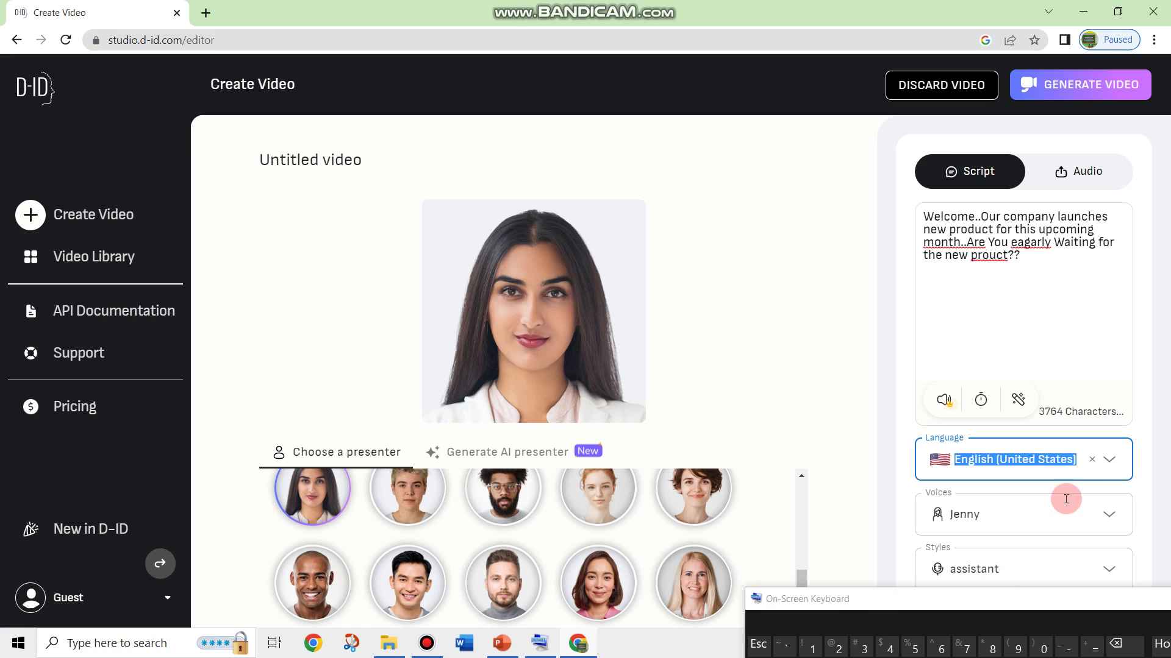
left_click(1109, 460)
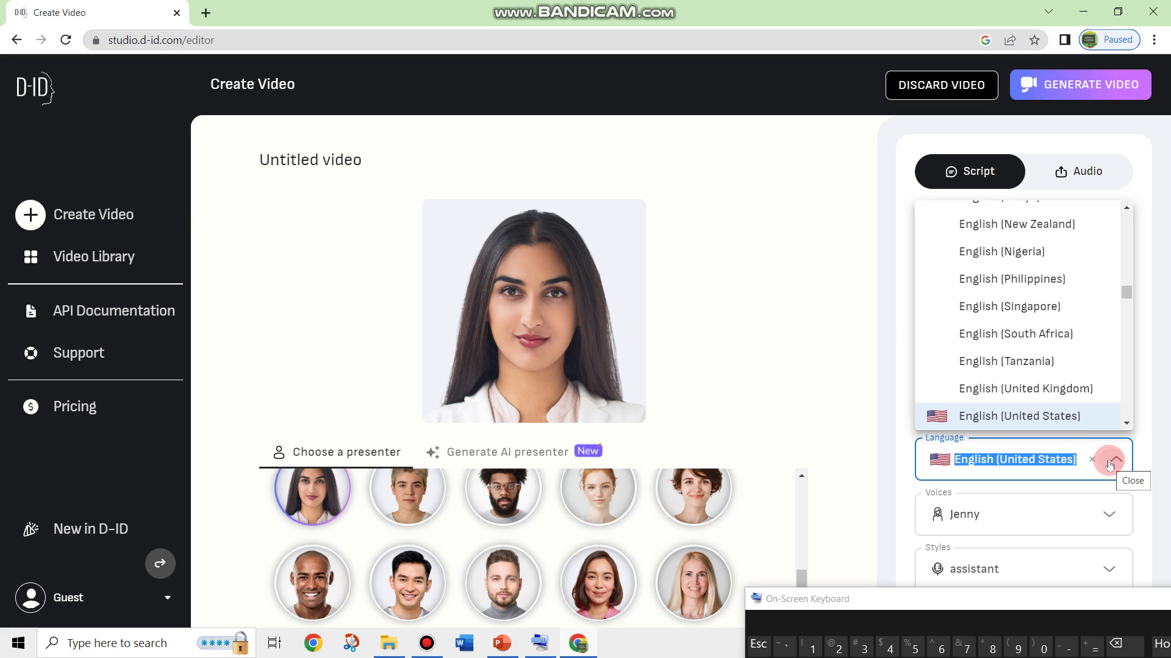
left_click_drag(1125, 294, 1098, 414)
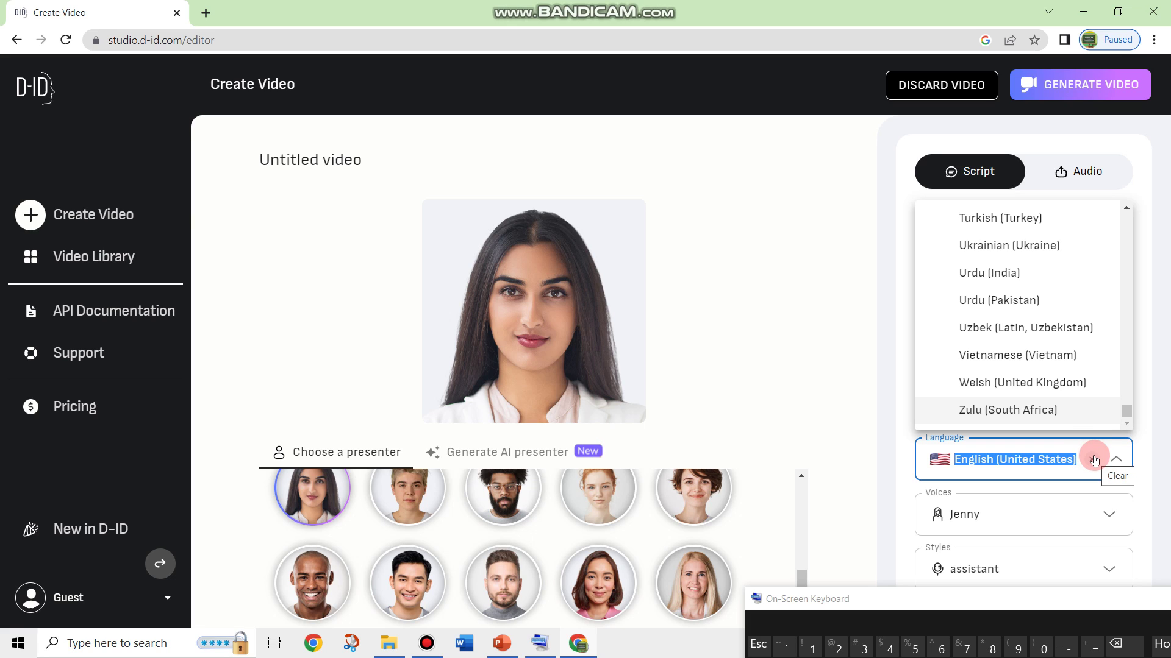
type("tam")
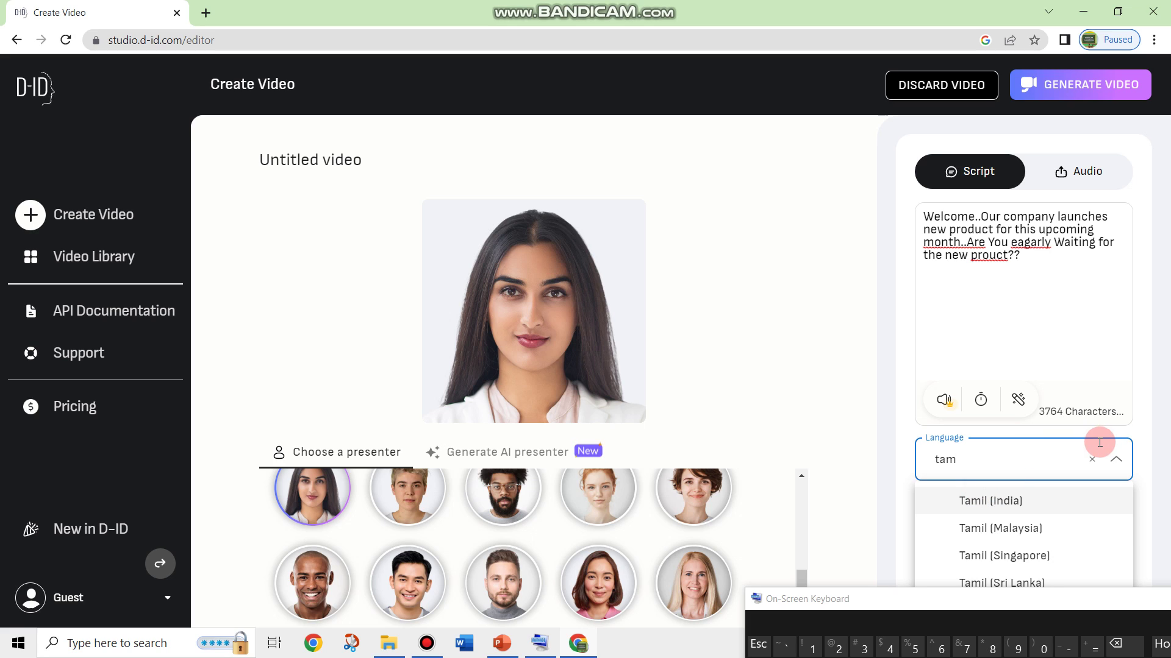
left_click(1121, 456)
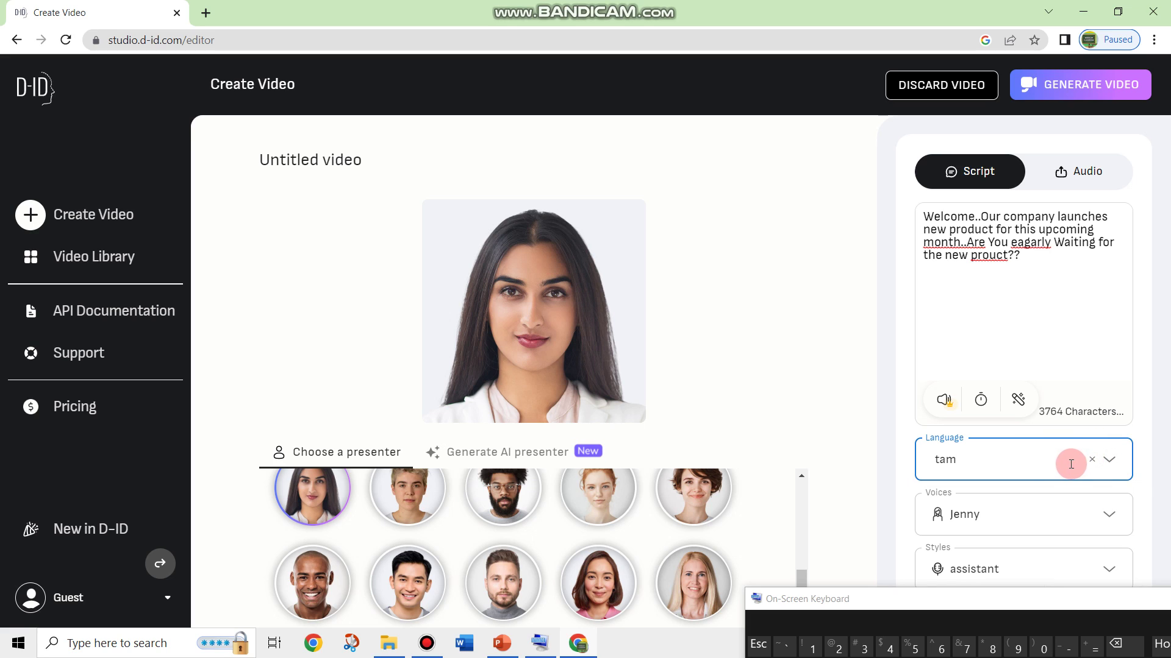
left_click(1009, 467)
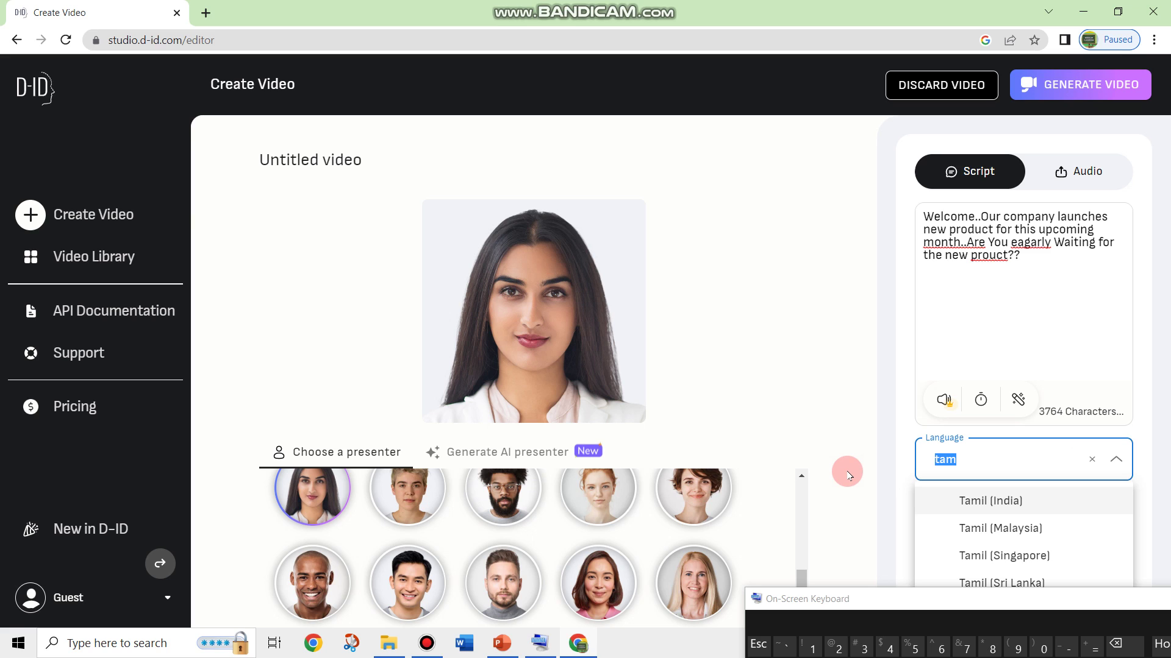
type("i")
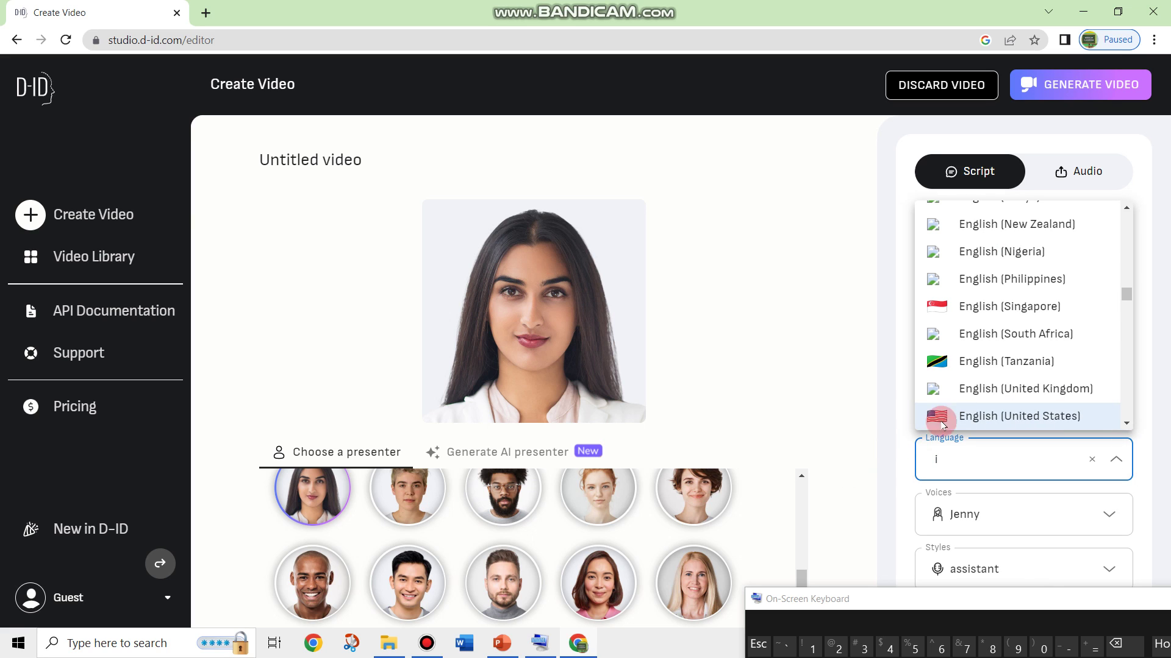
left_click(1036, 415)
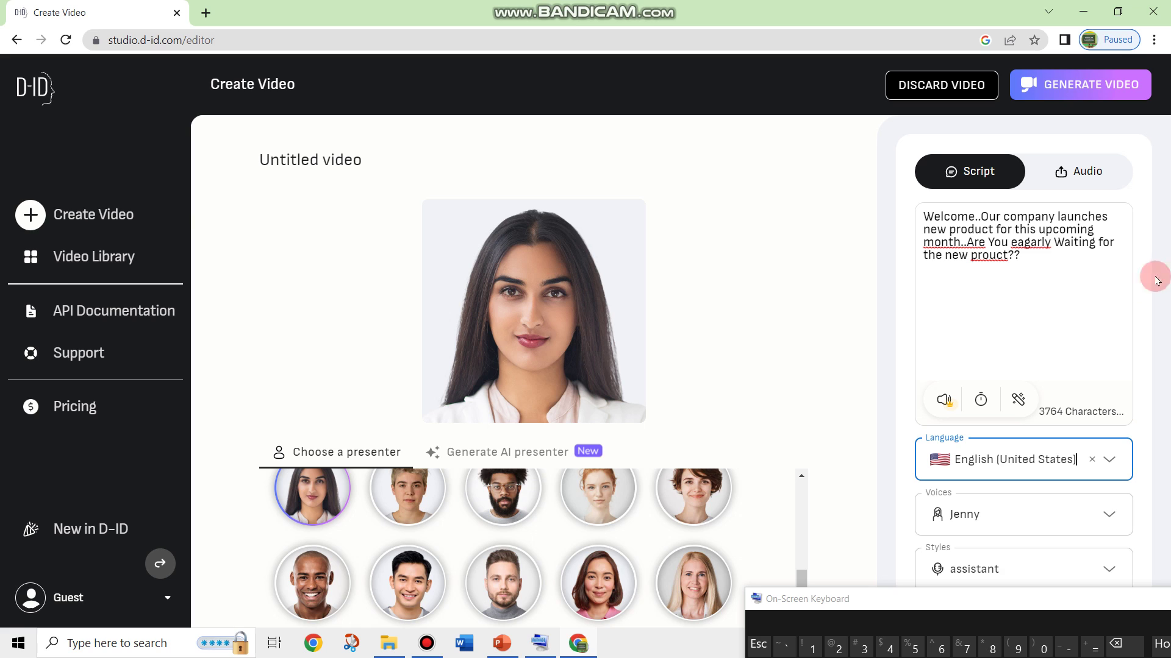
left_click_drag(912, 607, 11, 370)
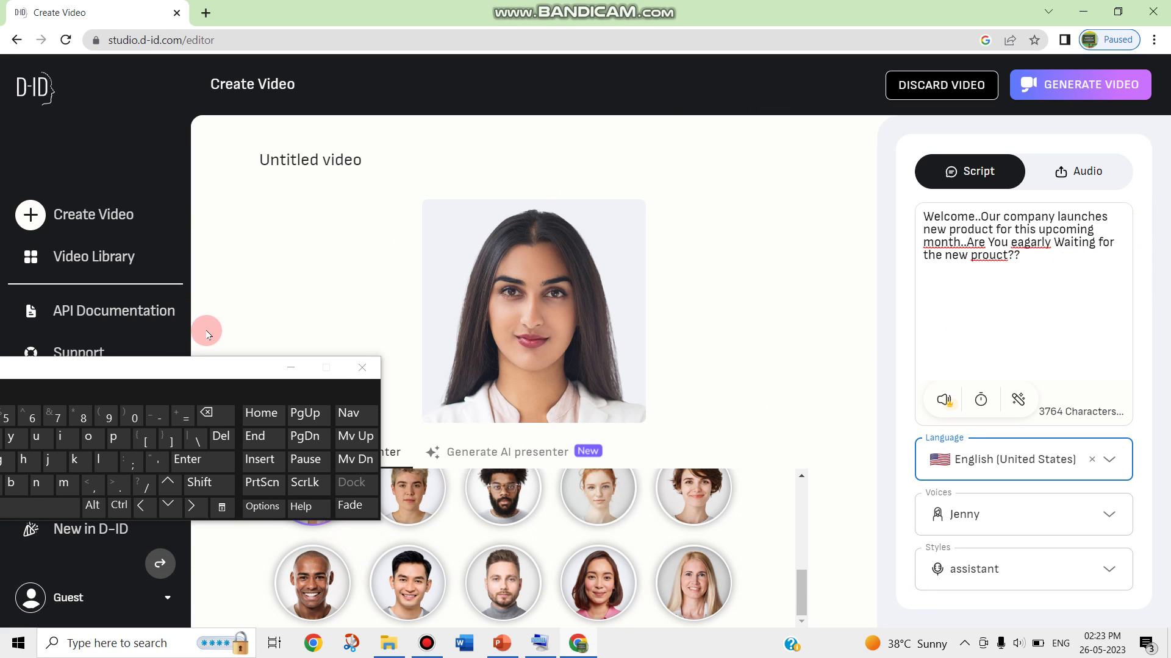
left_click(218, 373)
left_click_drag(675, 546, 938, 605)
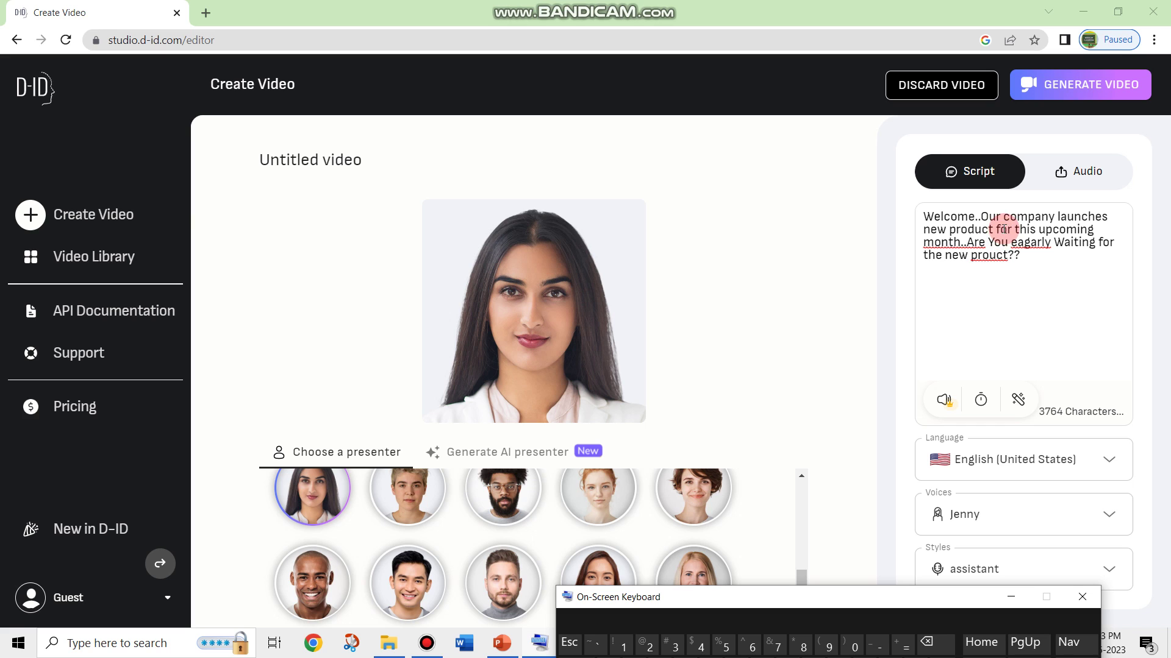
- Request video generation and continue to sign up from the 'Sign up to Generate this Video' prompt
left_click(1105, 90)
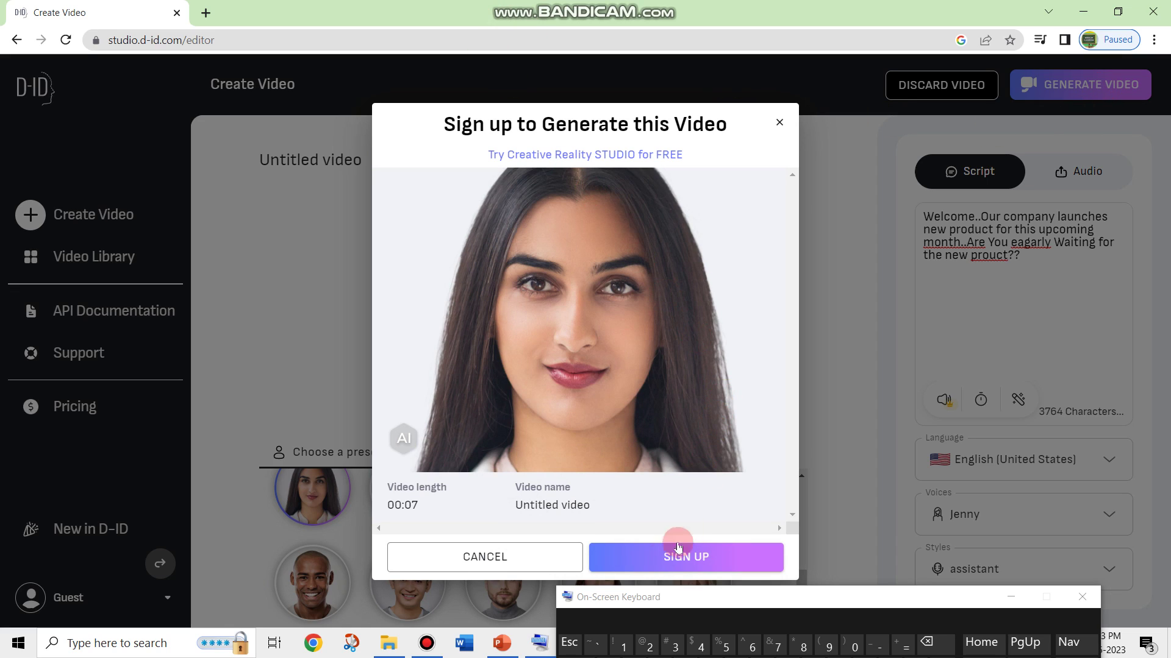
left_click(651, 564)
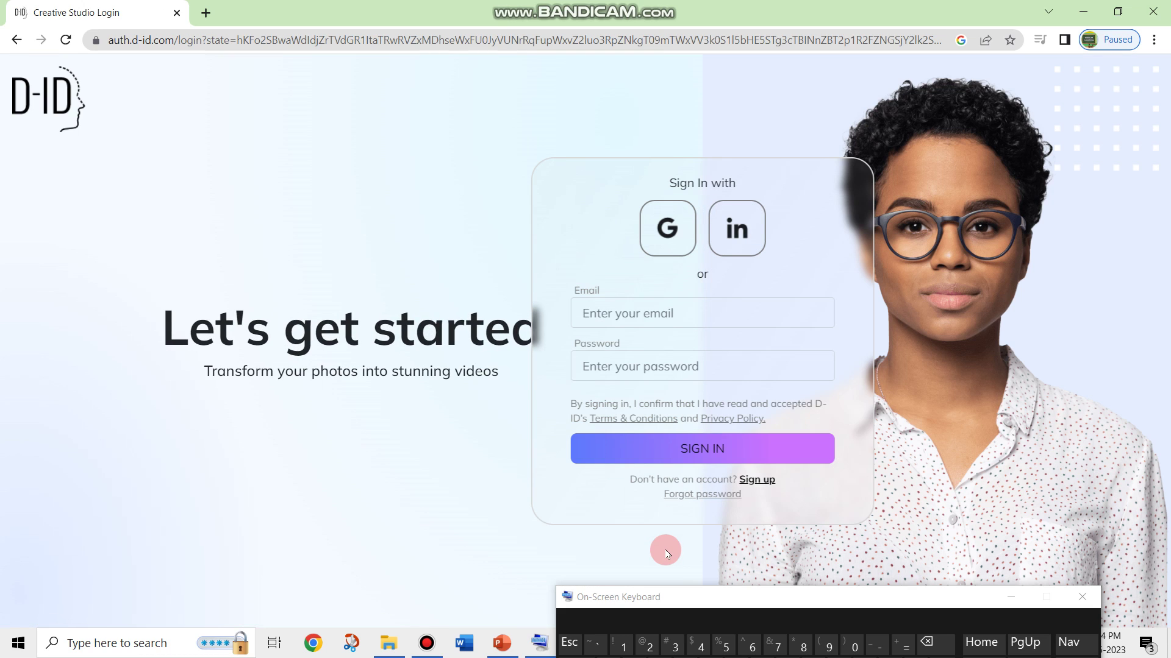
- Sign in to D-ID with the saved Google account, re-entering its password after an error
left_click(629, 324)
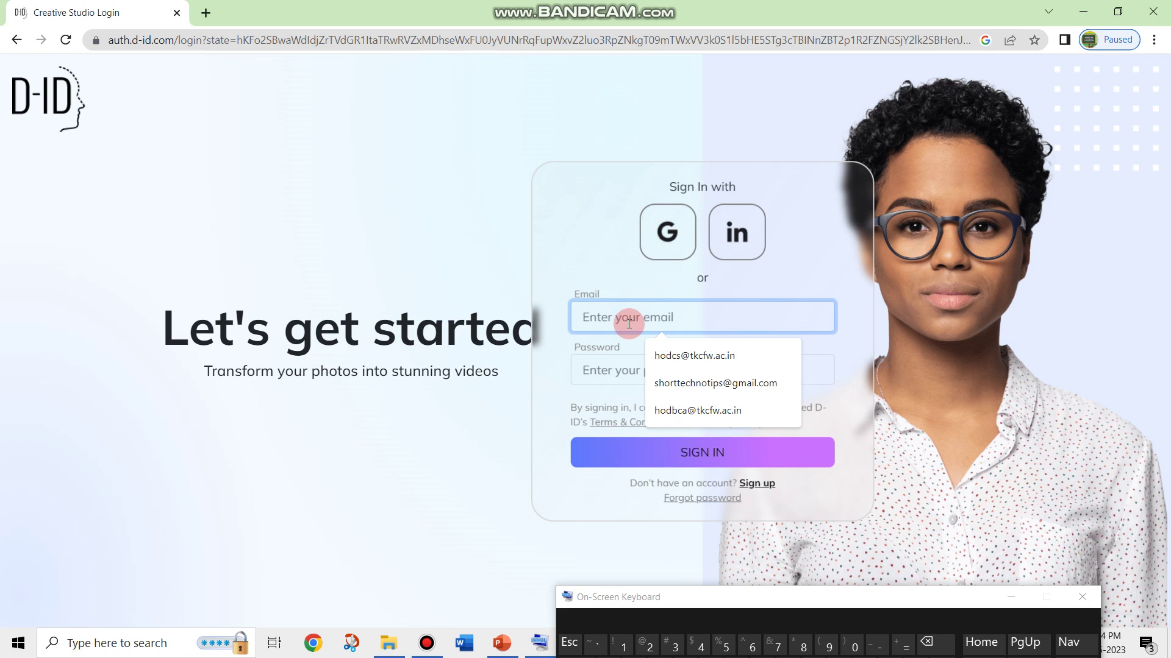
left_click(668, 247)
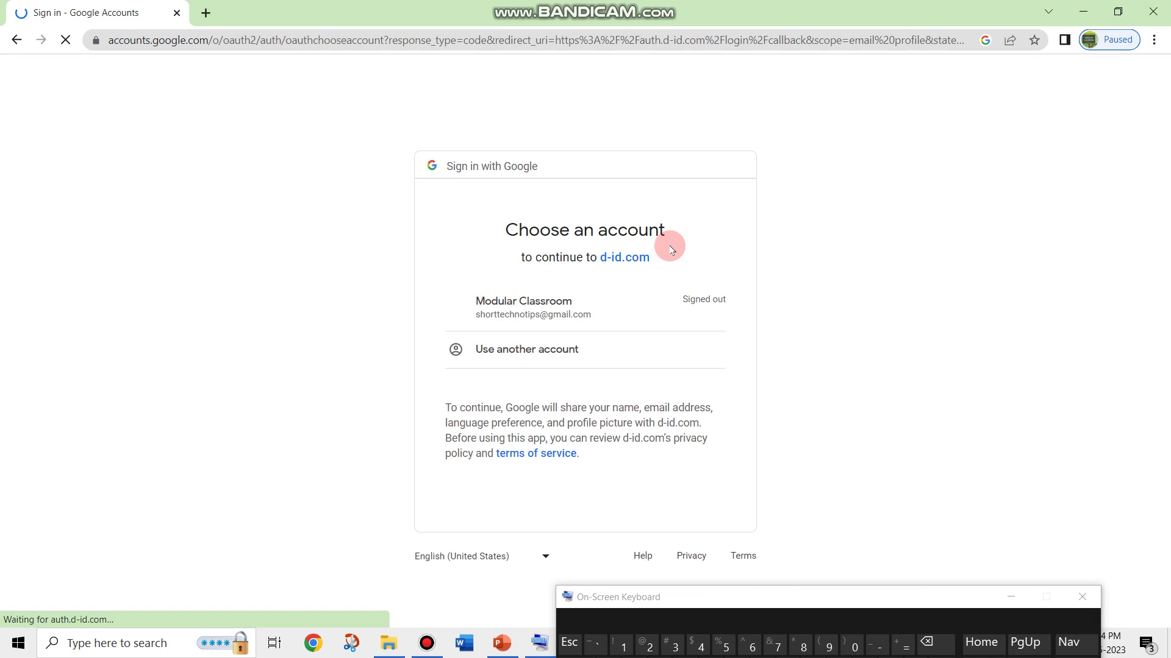
left_click(536, 300)
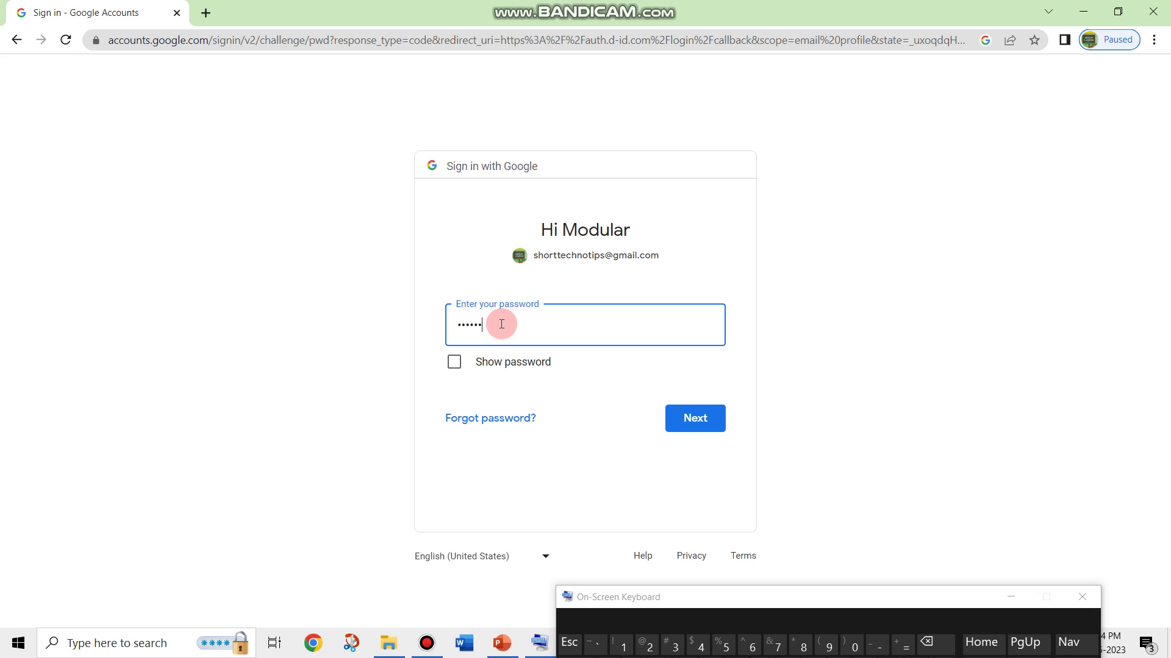
left_click(687, 415)
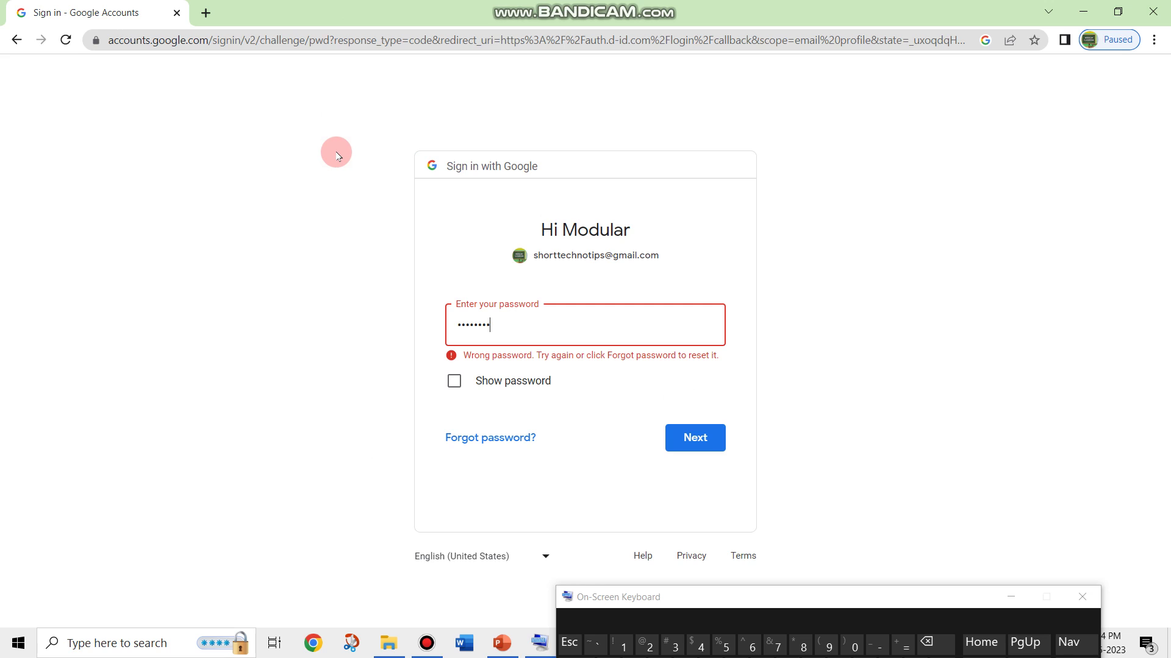
key("Return")
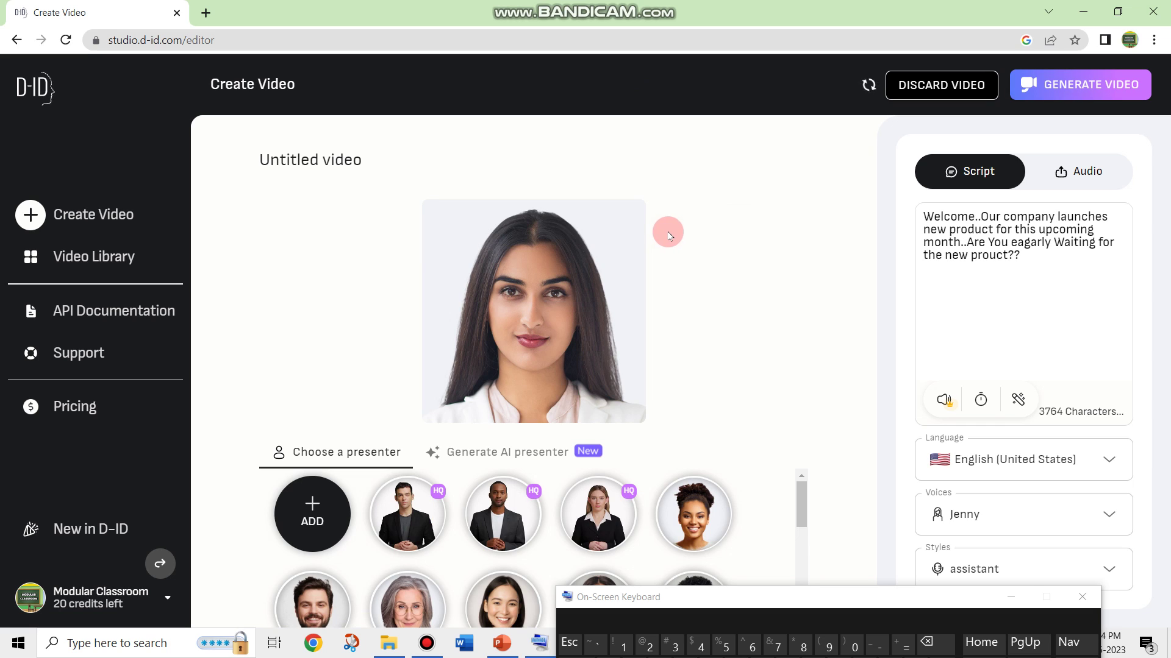
- Generate the 7-second video, confirming the 1-credit cost, leaving 19 credits
left_click(1117, 89)
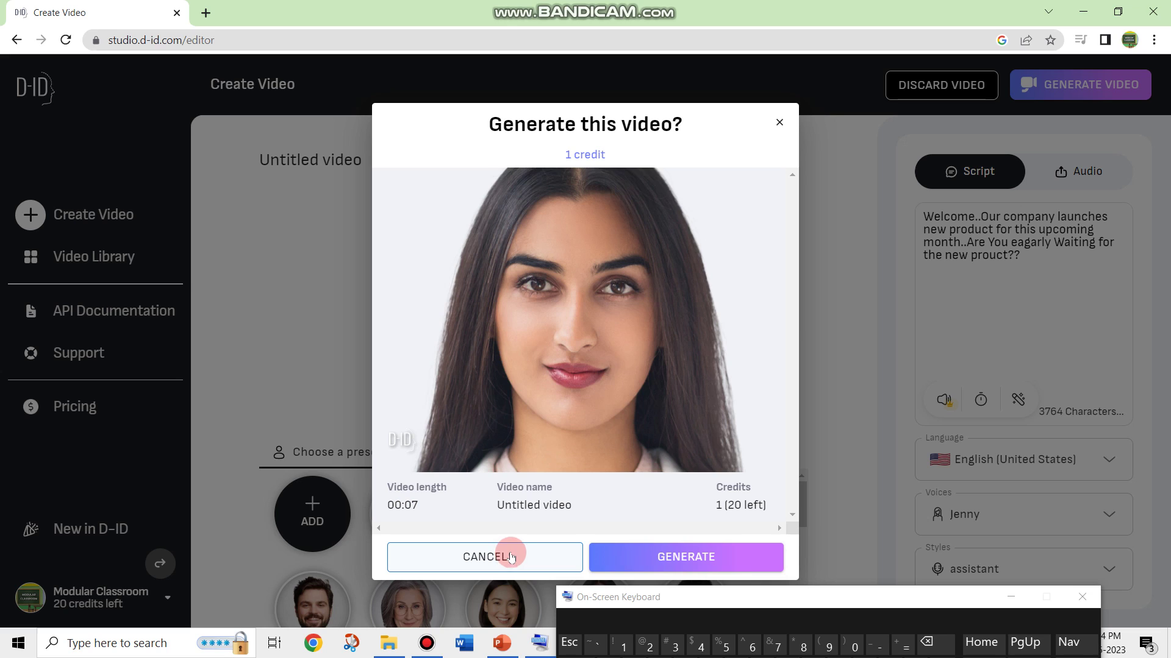
left_click_drag(918, 603, 1033, 657)
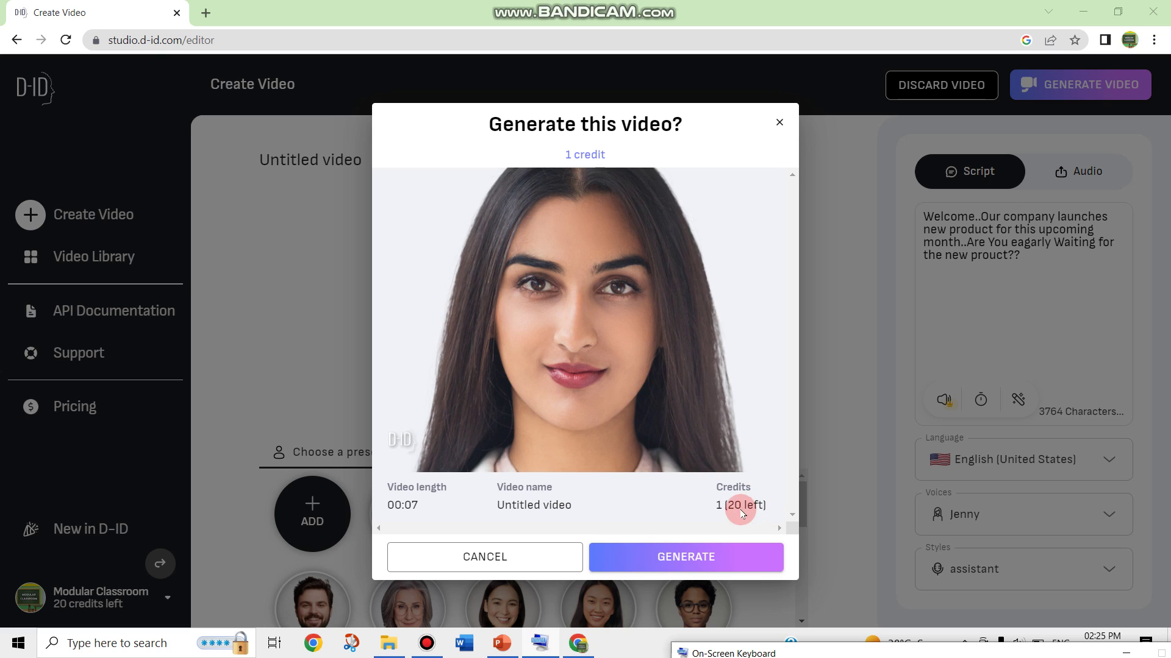
left_click(682, 549)
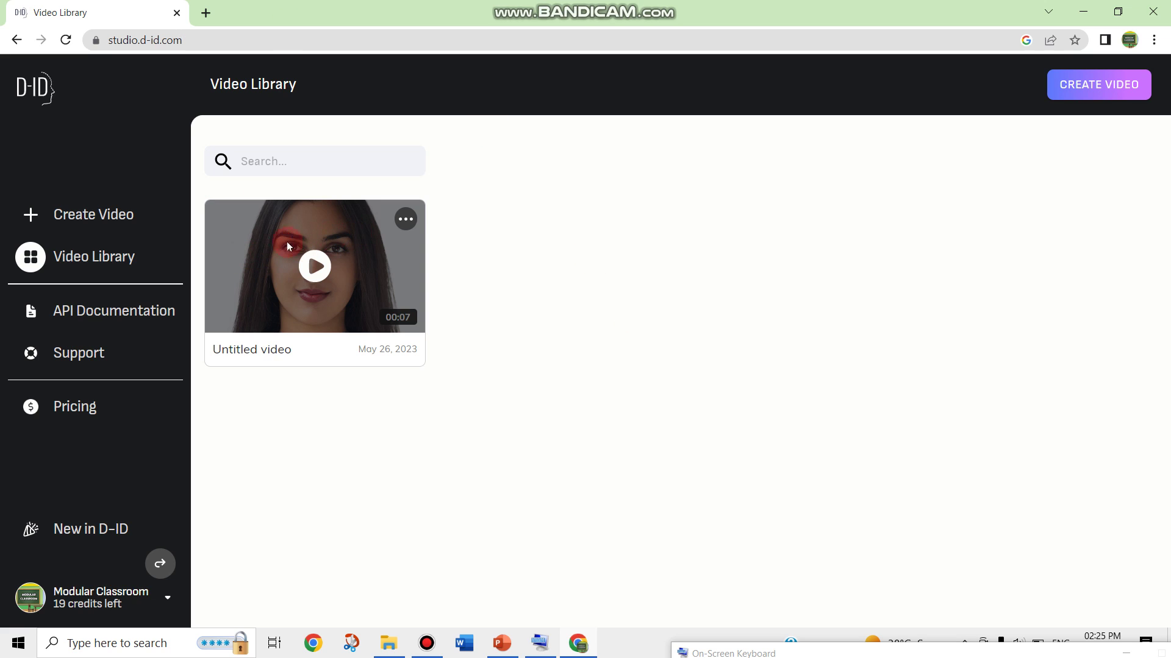
- Open the generated Untitled video from the Video Library and play it through to 0:06
left_click(321, 274)
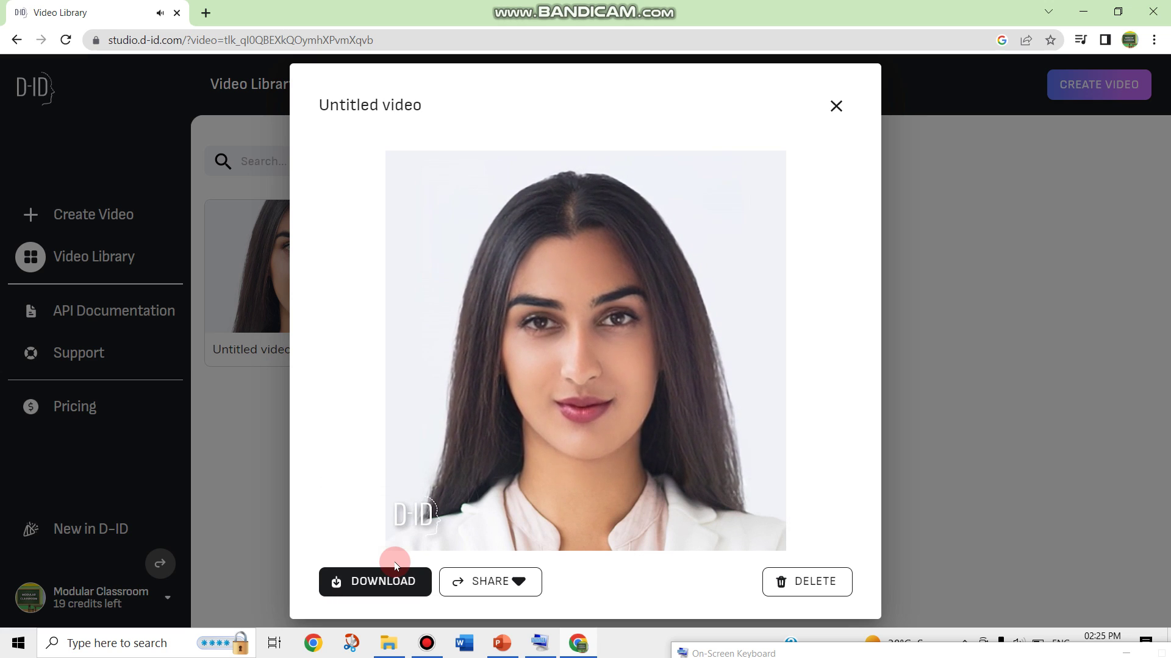
left_click(335, 515)
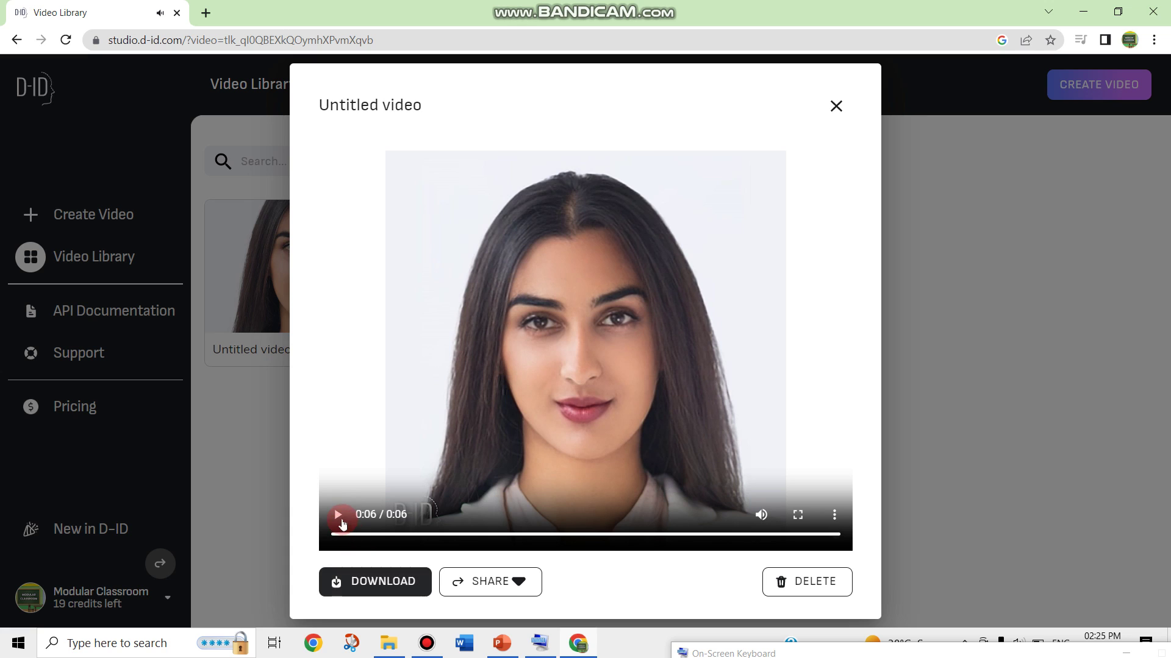